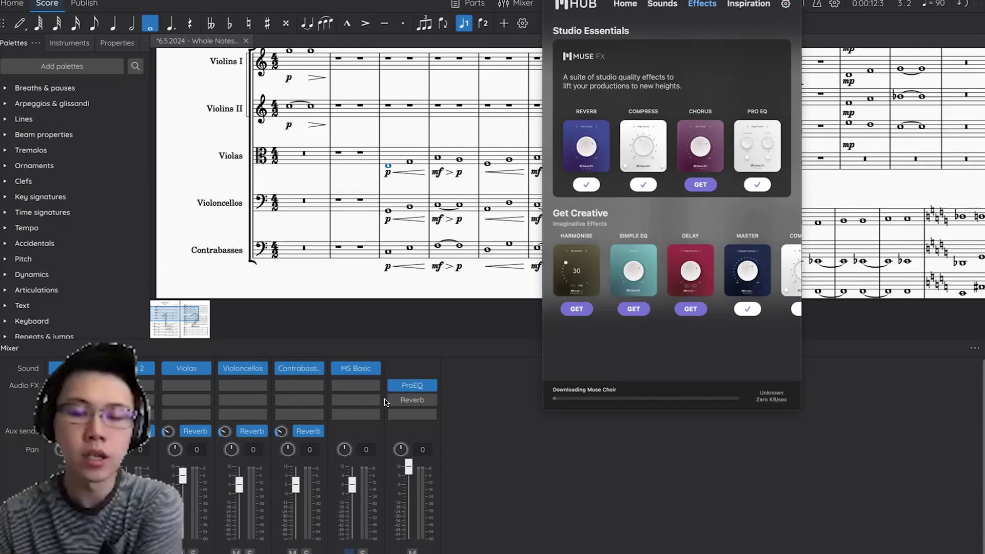
# Step: Switch back to the MuseScore mixer and open the MuseFX ProEQ effect on the master channel
pyautogui.click(445, 366)
pyautogui.moveTo(423, 391)
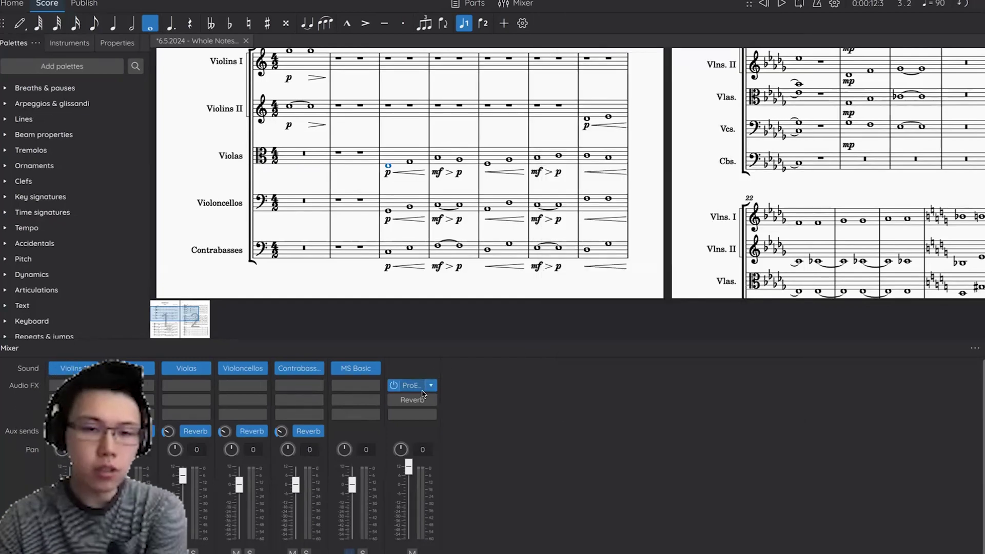
pyautogui.press('F10')
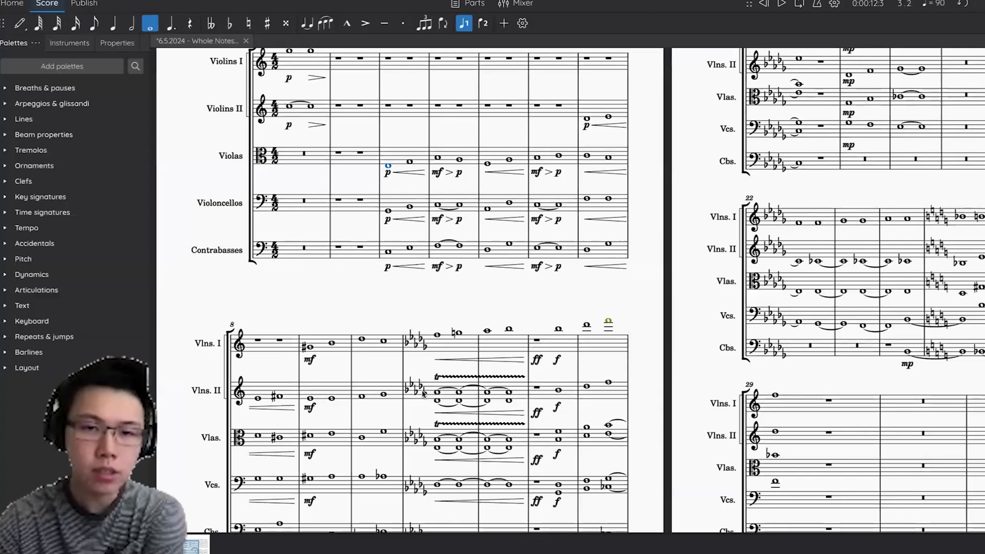
pyautogui.press('F10')
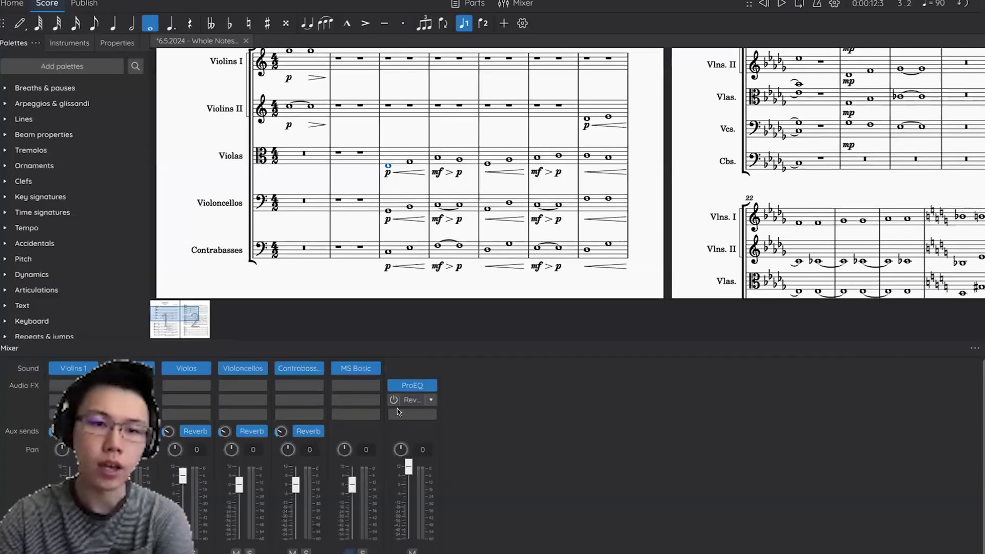
pyautogui.click(430, 386)
pyautogui.moveTo(479, 468)
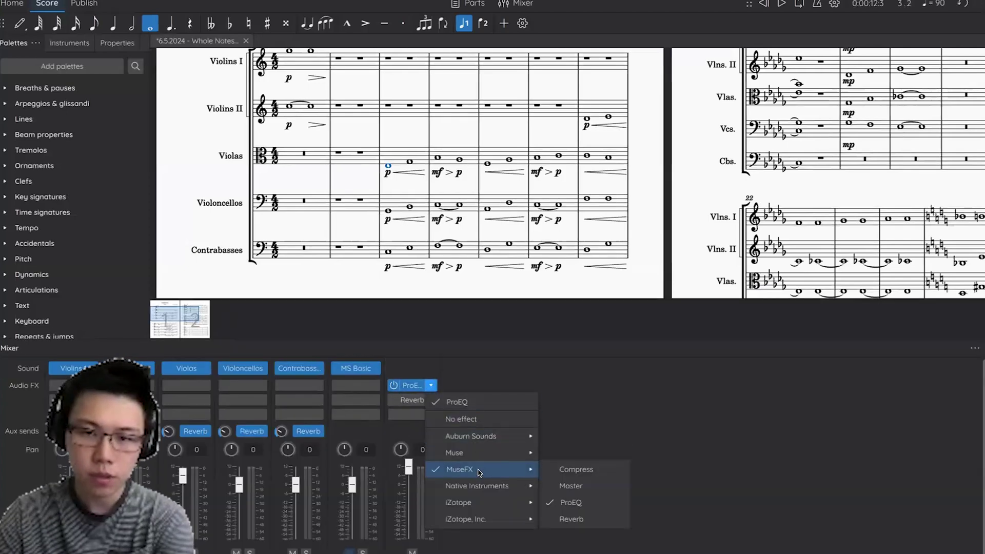
pyautogui.click(593, 508)
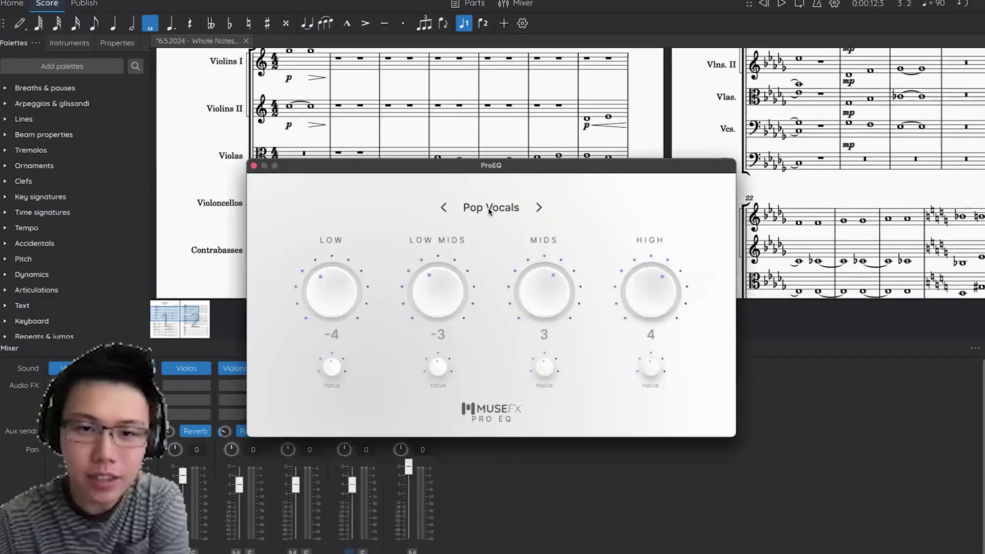
# Step: Load the Pop Vocals preset in ProEQ and reset the Low, Low Mids, Mids and High bands to 0
pyautogui.click(489, 209)
pyautogui.click(498, 326)
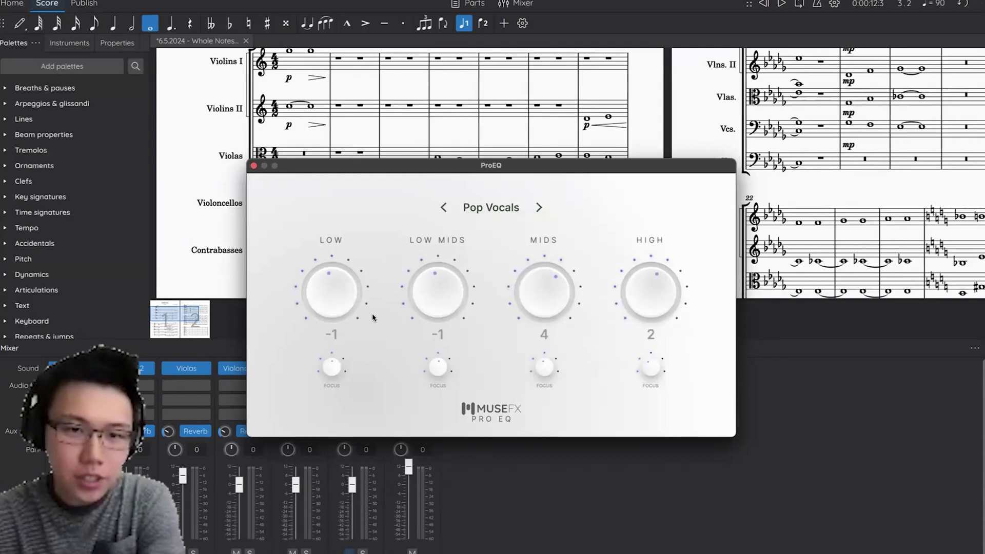
pyautogui.doubleClick(338, 295)
pyautogui.doubleClick(438, 295)
pyautogui.doubleClick(650, 295)
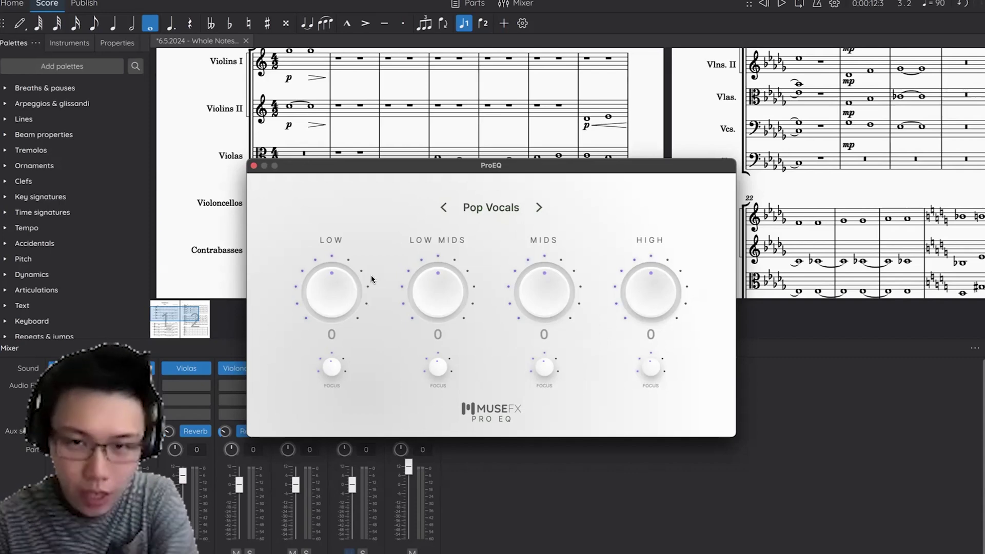
# Step: Set the ProEQ bands to -3 for Low, -2 for Low Mids, 3 for Mids and 8 for High
pyautogui.moveTo(340, 289); pyautogui.dragTo(343, 301)
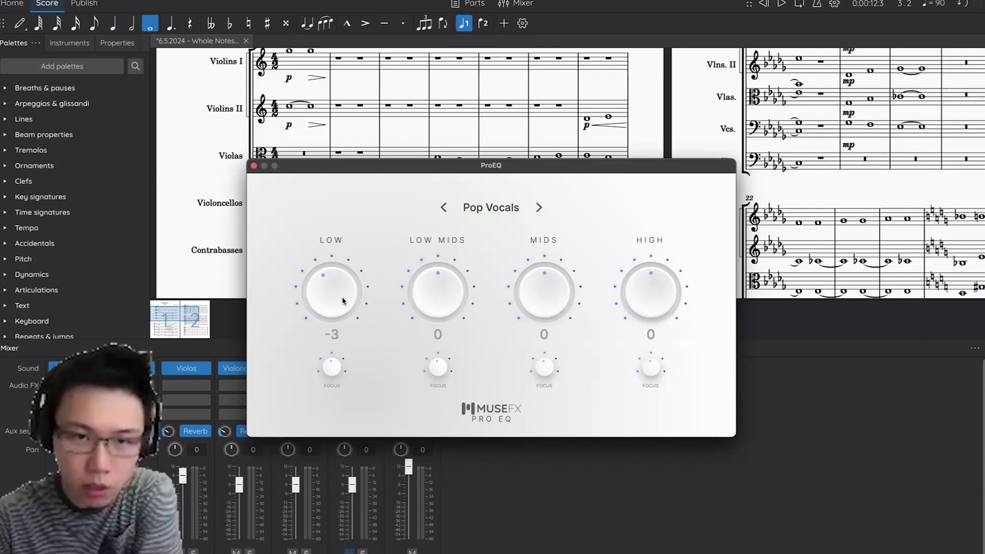
pyautogui.moveTo(434, 291); pyautogui.dragTo(434, 301)
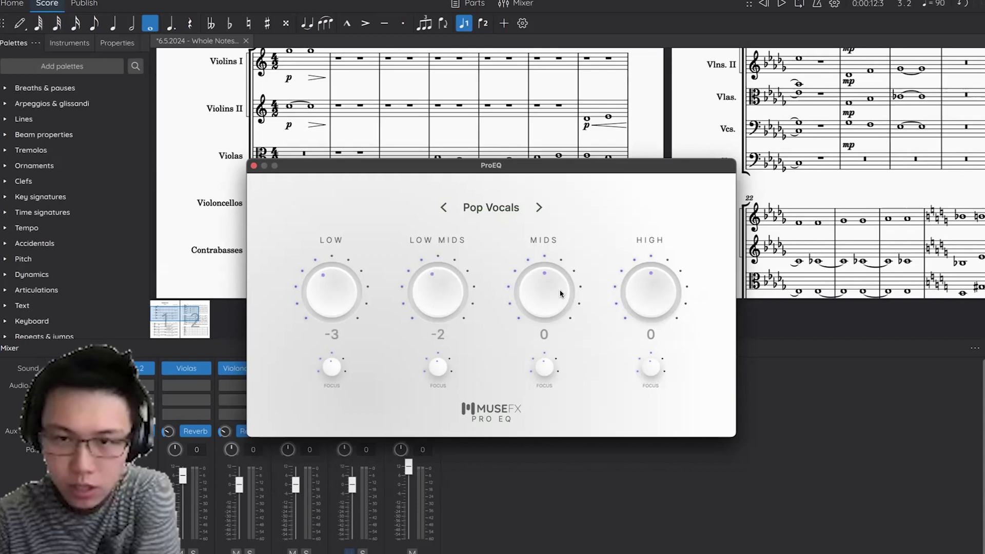
pyautogui.moveTo(551, 305); pyautogui.dragTo(551, 291)
pyautogui.moveTo(653, 290); pyautogui.dragTo(656, 263)
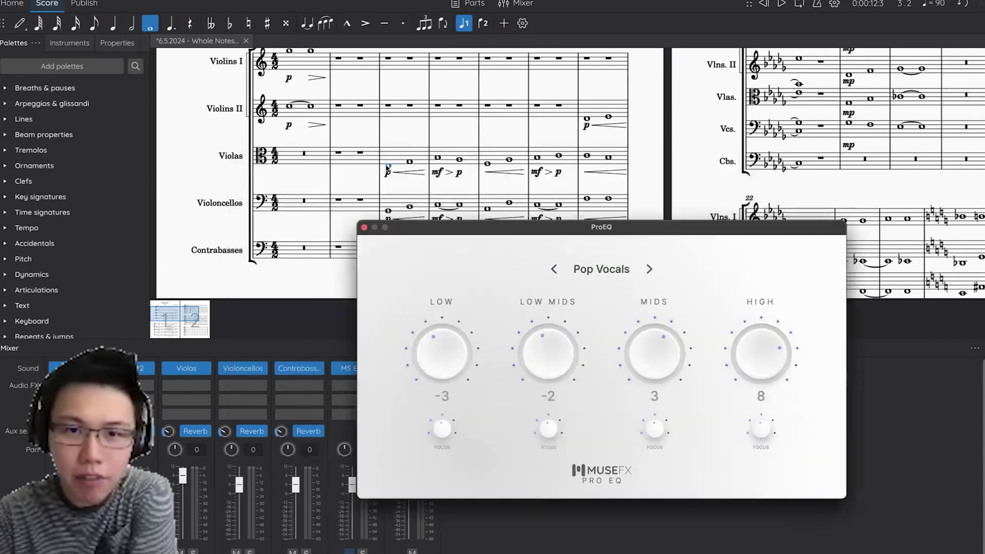
# Step: Play the score from the Violas' first note in bar 3, keeping the ProEQ window clear of the score
pyautogui.click(387, 168)
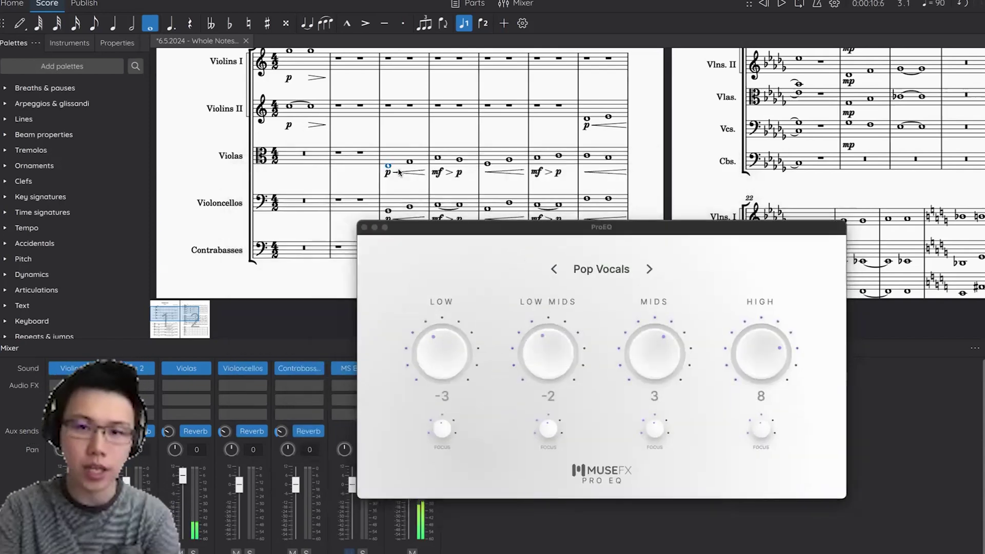
pyautogui.moveTo(454, 232); pyautogui.dragTo(472, 180)
pyautogui.press('space')
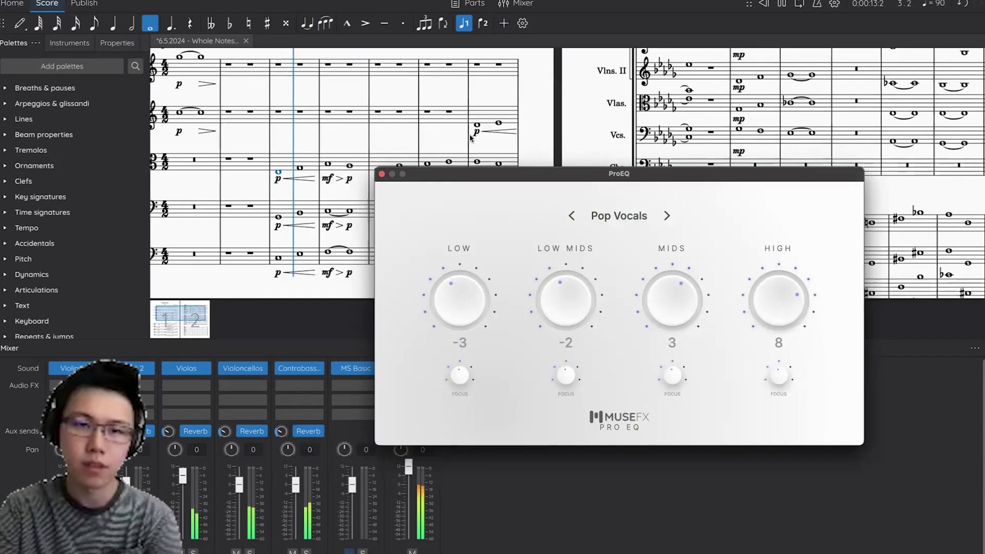
pyautogui.moveTo(440, 169); pyautogui.dragTo(592, 314)
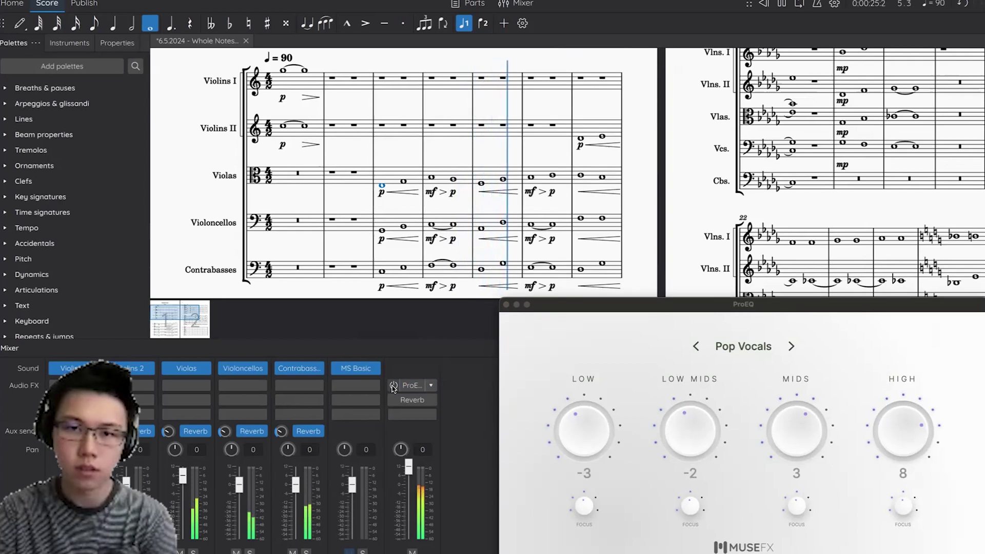
# Step: Compare the playback with ProEQ enabled and bypassed on the master channel, and stop with the effect enabled
pyautogui.click(393, 386)
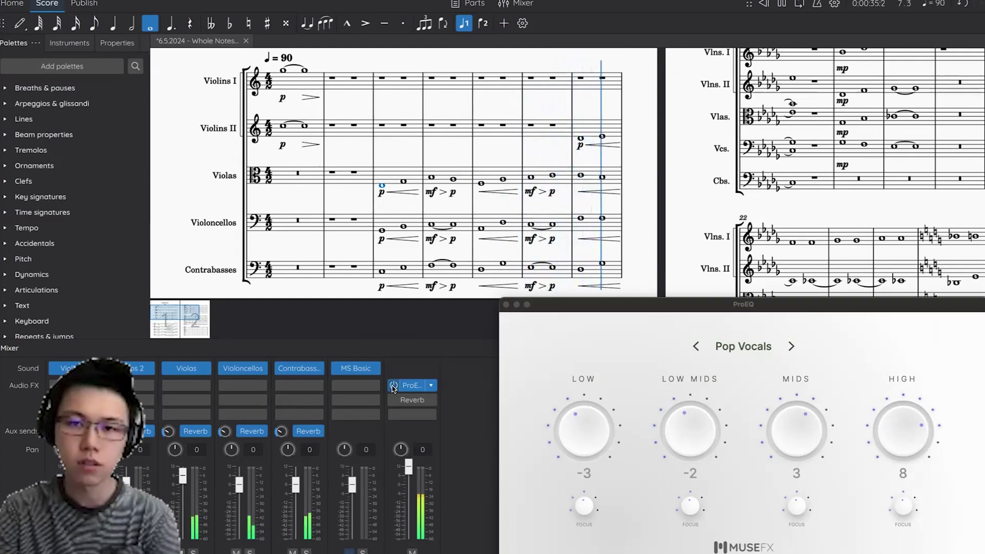
pyautogui.click(394, 386)
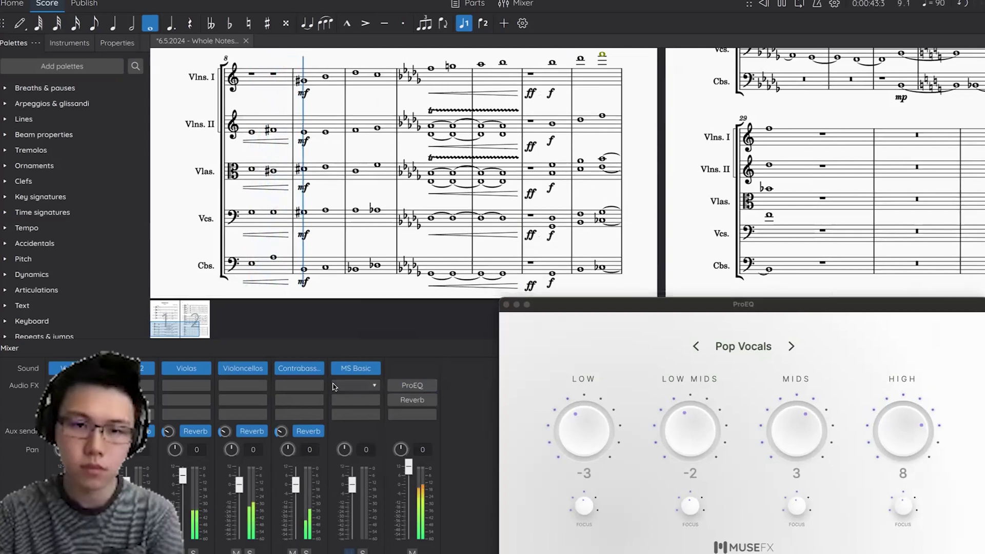
pyautogui.moveTo(394, 386)
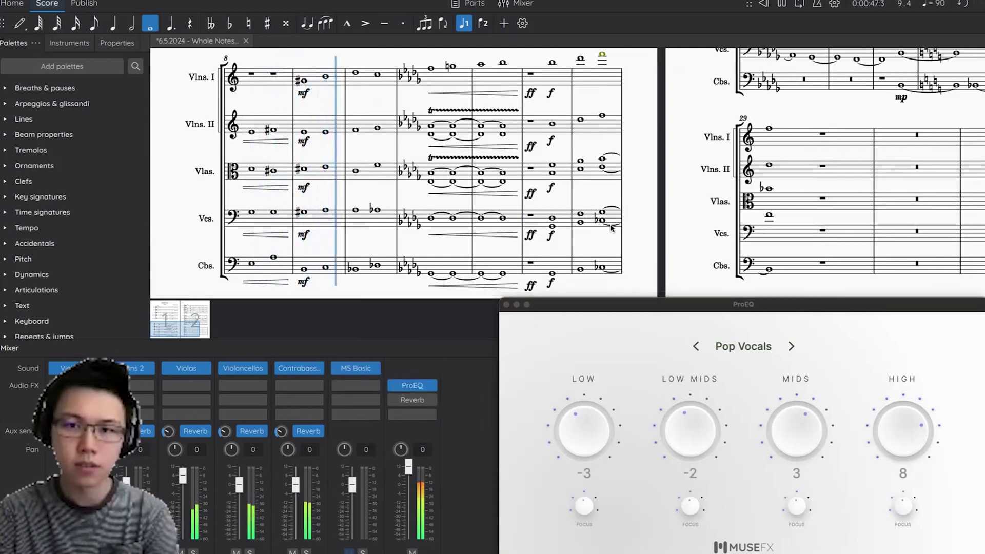
pyautogui.press('space')
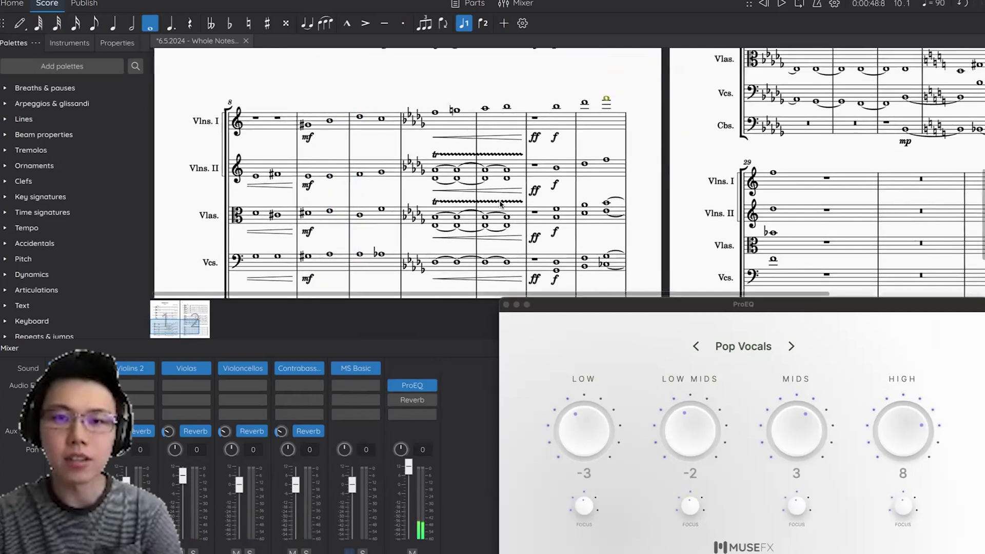
# Step: Replay from the Violas' first note while setting High to 4, Mids to 1, Low Mids to 2 and Low to -5
pyautogui.scroll(5, 432, 175)
pyautogui.click(431, 175)
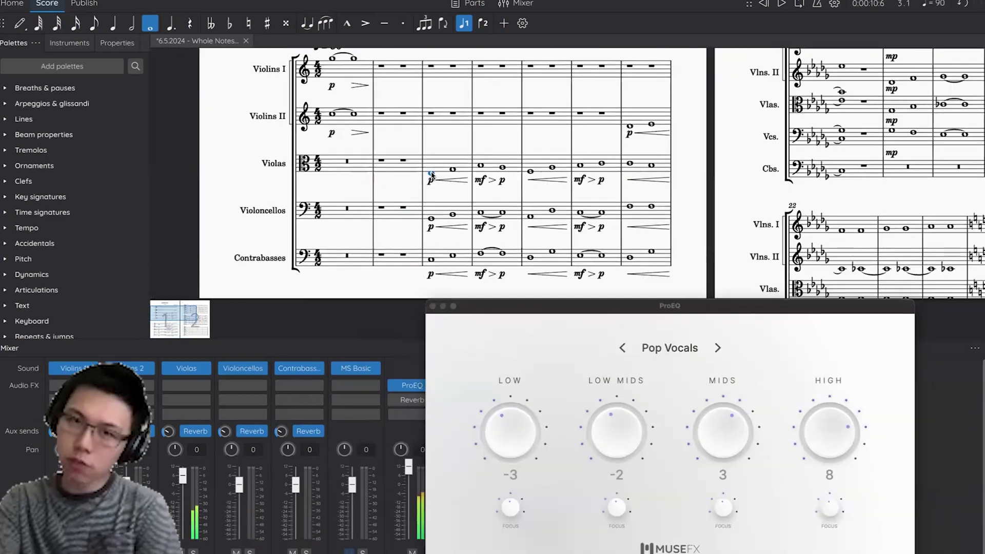
pyautogui.press('space')
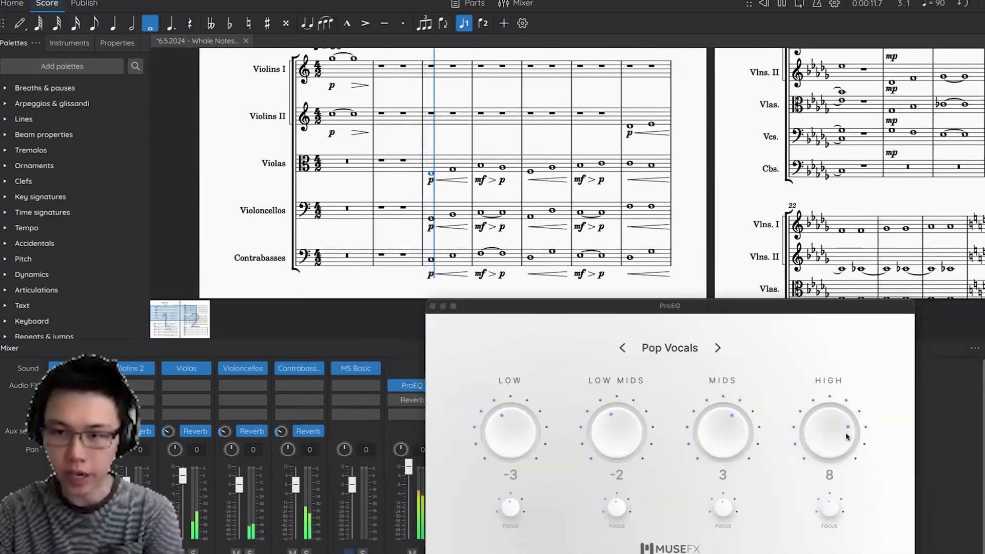
pyautogui.moveTo(835, 421)
pyautogui.mouseDown()
pyautogui.moveTo(865, 542)
pyautogui.moveTo(832, 359)
pyautogui.moveTo(831, 255)
pyautogui.moveTo(841, 450)
pyautogui.moveTo(839, 427)
pyautogui.mouseUp()
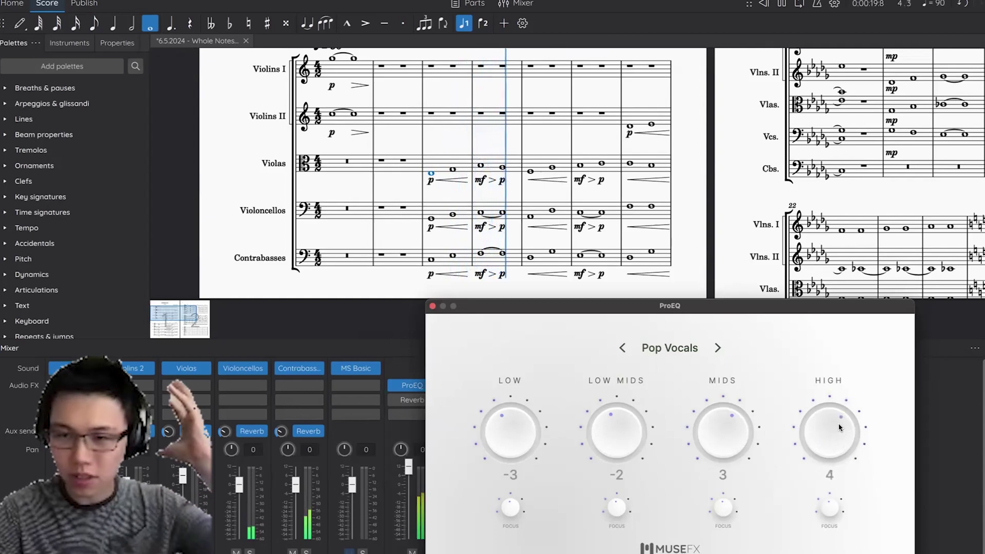
pyautogui.moveTo(723, 438)
pyautogui.mouseDown()
pyautogui.moveTo(724, 447)
pyautogui.moveTo(712, 423)
pyautogui.moveTo(713, 231)
pyautogui.moveTo(730, 525)
pyautogui.moveTo(706, 339)
pyautogui.moveTo(723, 435)
pyautogui.mouseUp()
pyautogui.moveTo(610, 436); pyautogui.dragTo(629, 418)
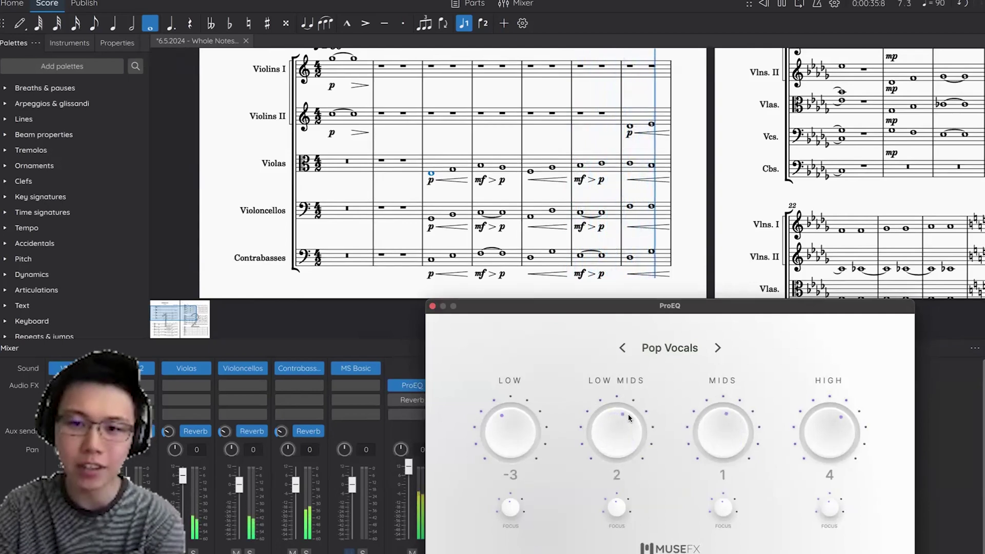
pyautogui.moveTo(525, 429); pyautogui.dragTo(543, 436)
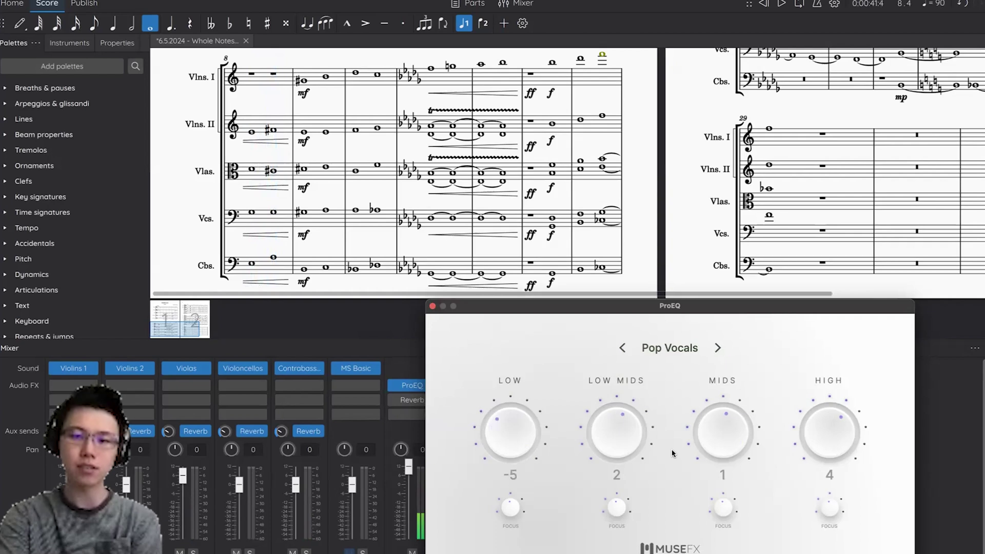
# Step: Refine ProEQ by setting Low Mids to -1 and Low to -4, and move its window off the master channel
pyautogui.moveTo(627, 435); pyautogui.dragTo(623, 446)
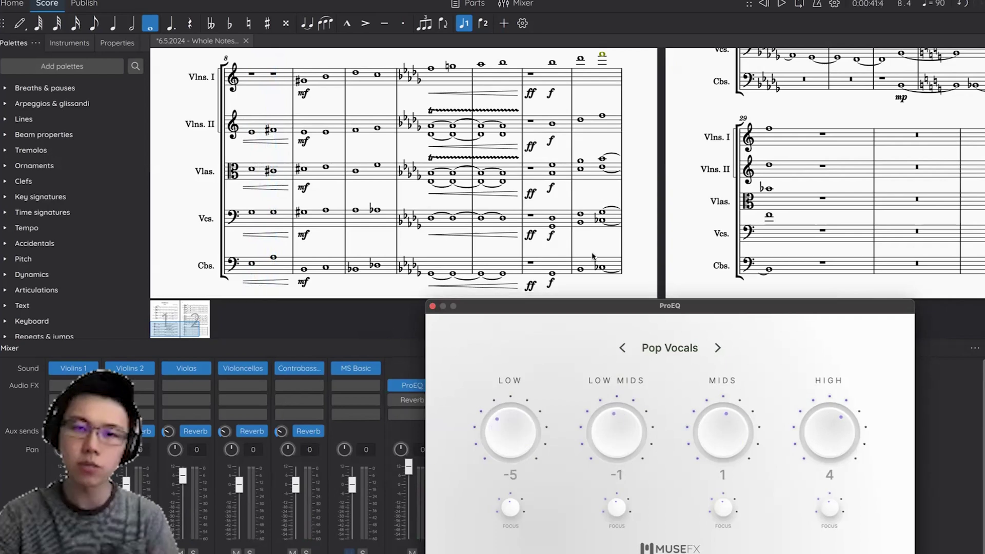
pyautogui.hscroll(-3, 568, 168)
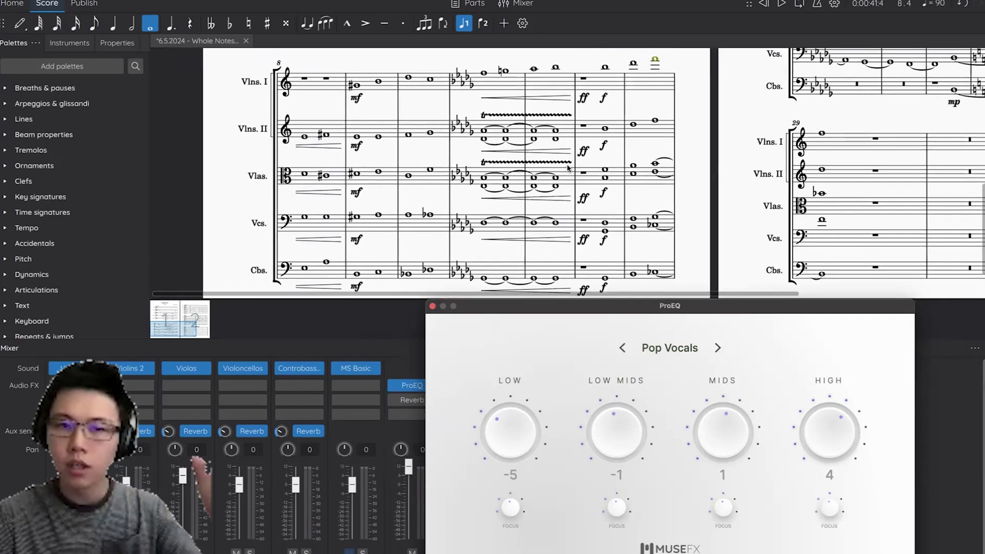
pyautogui.moveTo(511, 431); pyautogui.dragTo(511, 427)
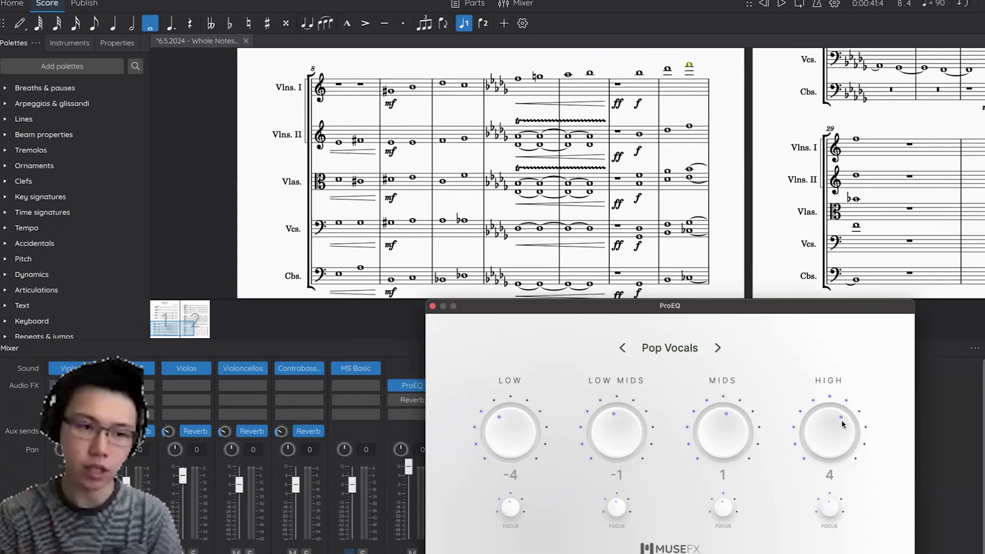
pyautogui.hscroll(-2, 816, 280)
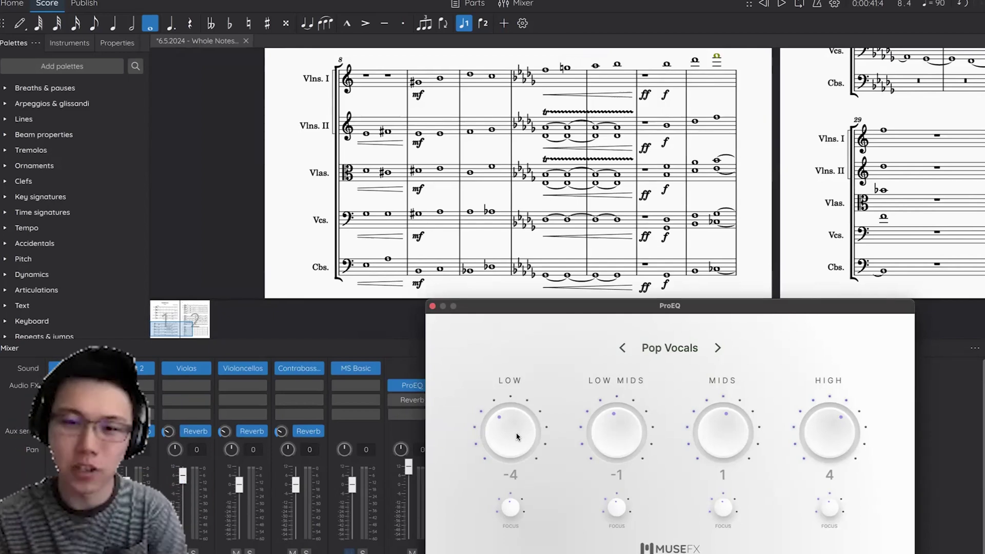
pyautogui.moveTo(563, 310); pyautogui.dragTo(604, 311)
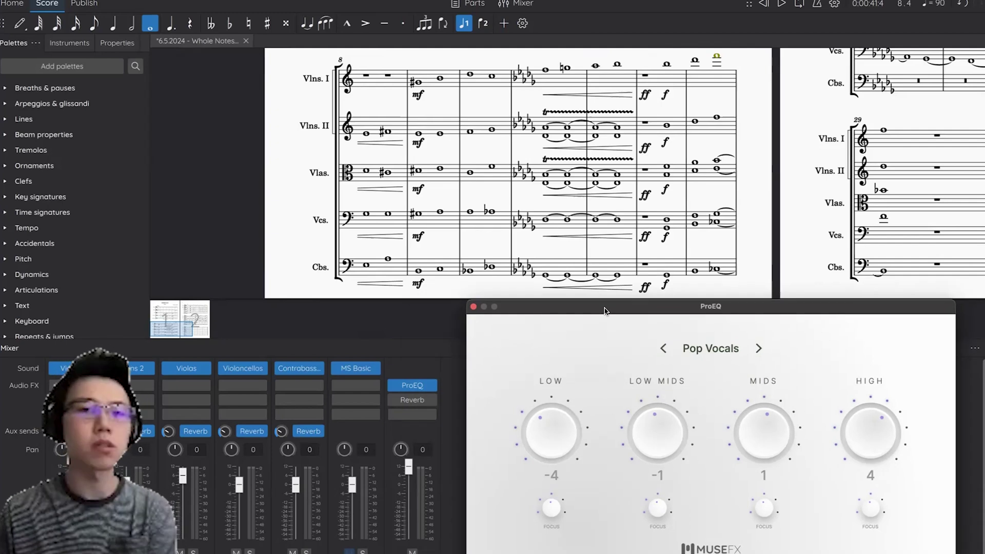
# Step: Bypass ProEQ on the master channel and play a short passage from the Violas' first note for comparison
pyautogui.scroll(6, 503, 150)
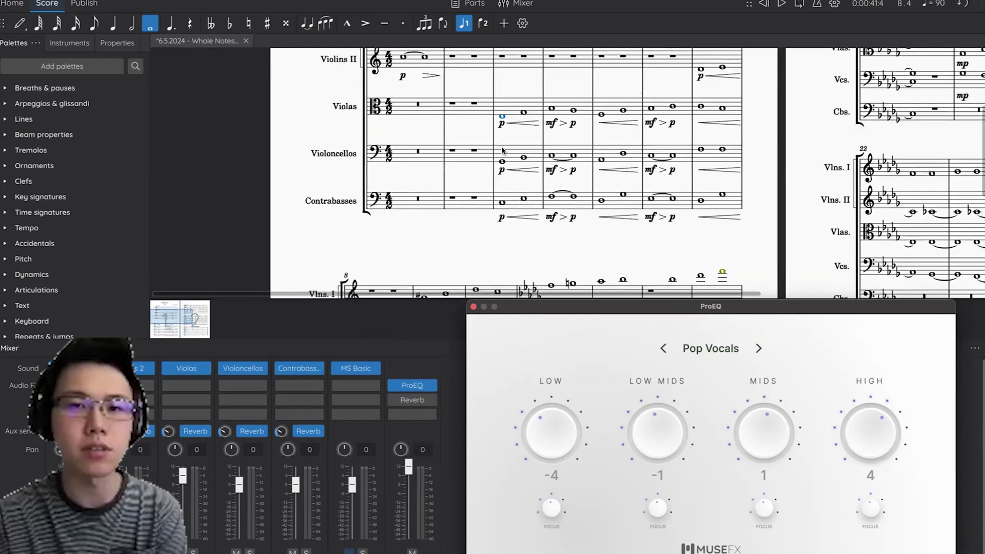
pyautogui.scroll(-2, 503, 150)
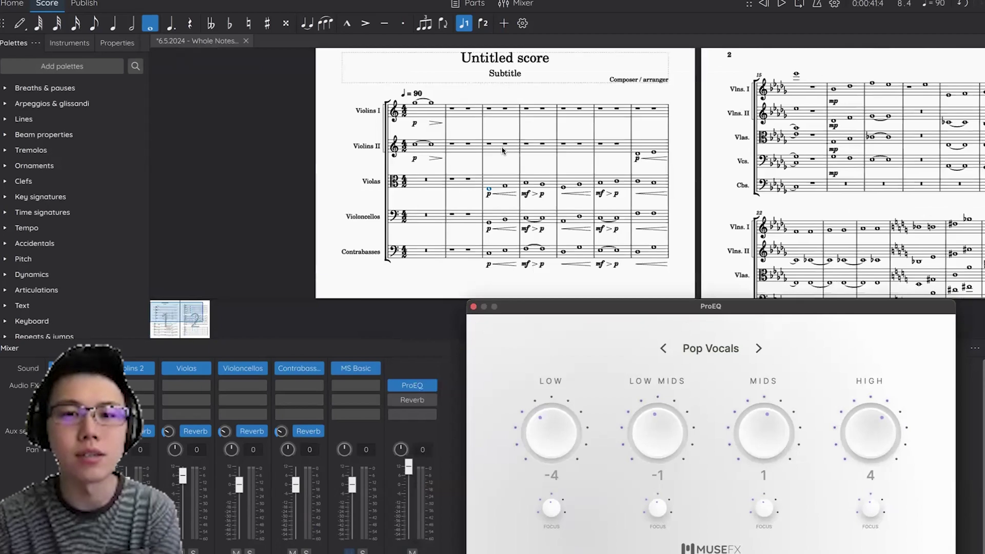
pyautogui.scroll(2, 503, 149)
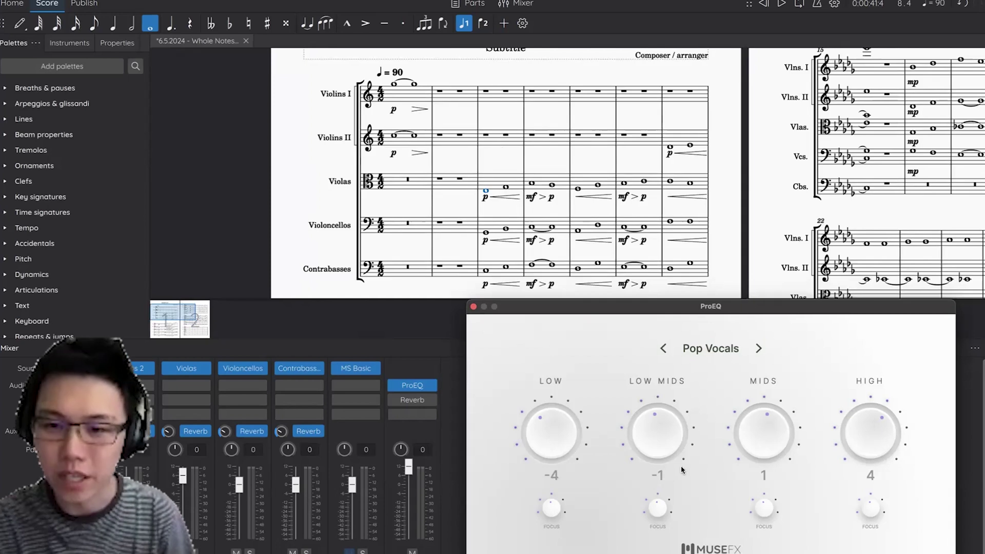
pyautogui.click(402, 388)
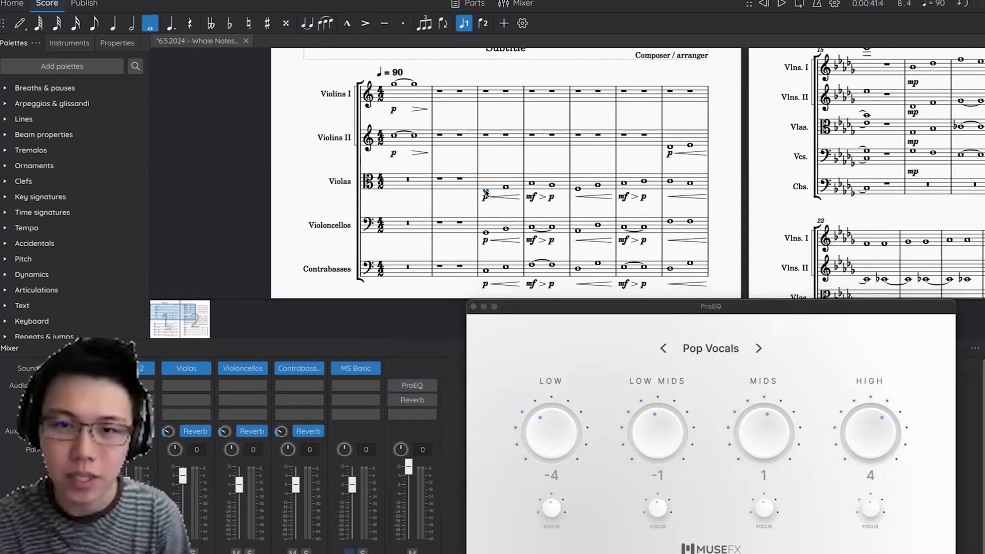
pyautogui.press('space')
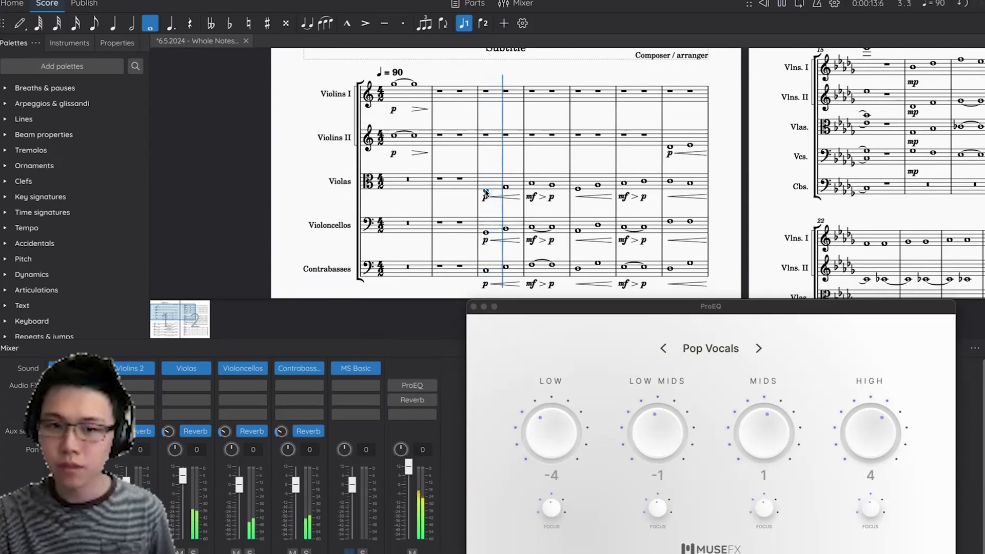
pyautogui.press('space')
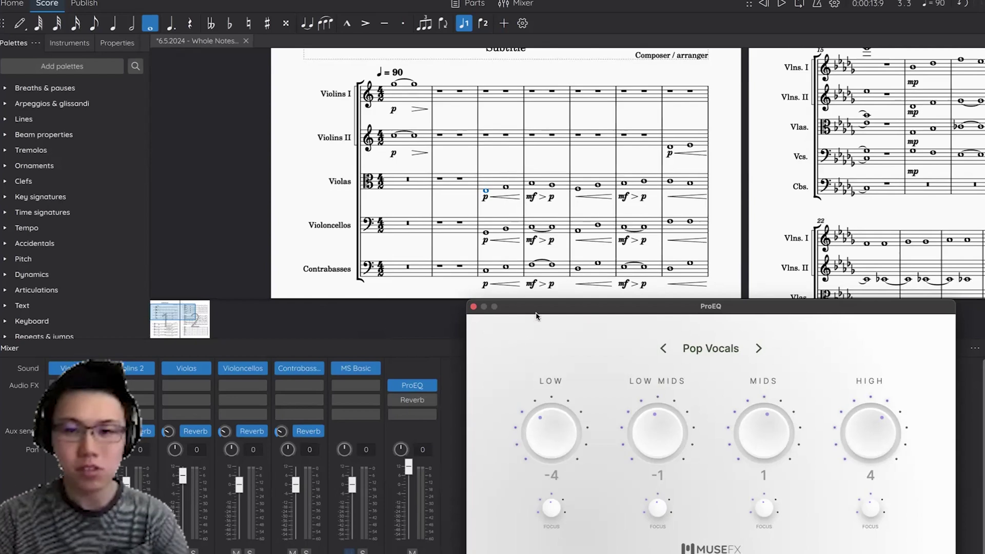
# Step: Switch to the Logic Pro project containing the MSCZ EQ and MSCZ DRY tracks and their Channel EQ windows
pyautogui.moveTo(536, 315); pyautogui.dragTo(546, 315)
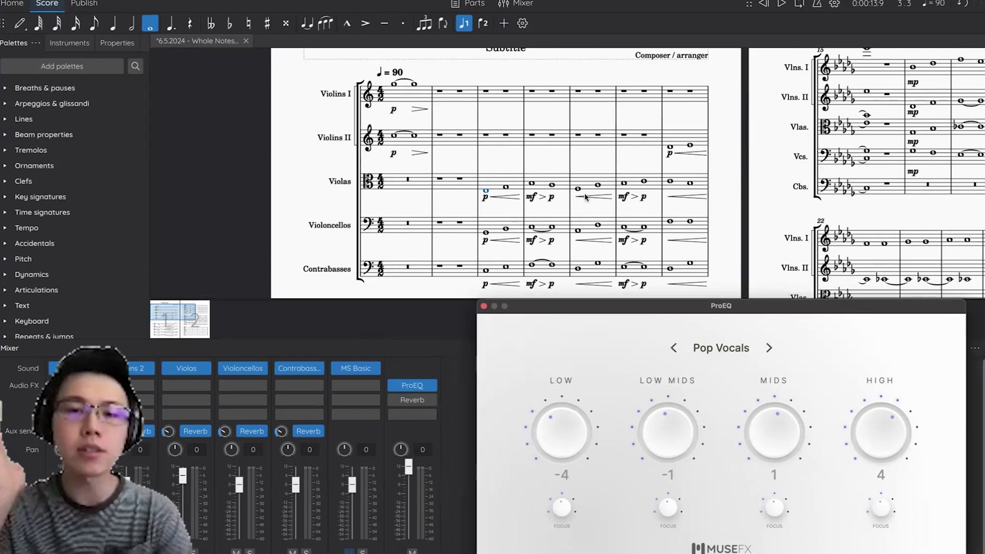
pyautogui.click(742, 185)
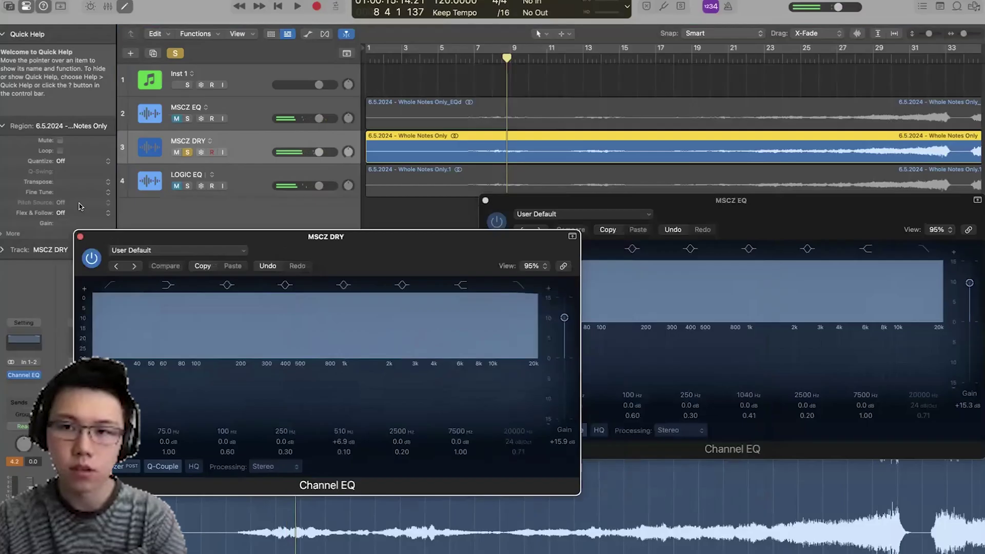
# Step: Place the MSCZ DRY and MSCZ EQ Channel EQ windows side by side below the tracks and select each audio track in turn
pyautogui.moveTo(52, 212); pyautogui.dragTo(40, 218)
pyautogui.moveTo(524, 201); pyautogui.dragTo(524, 211)
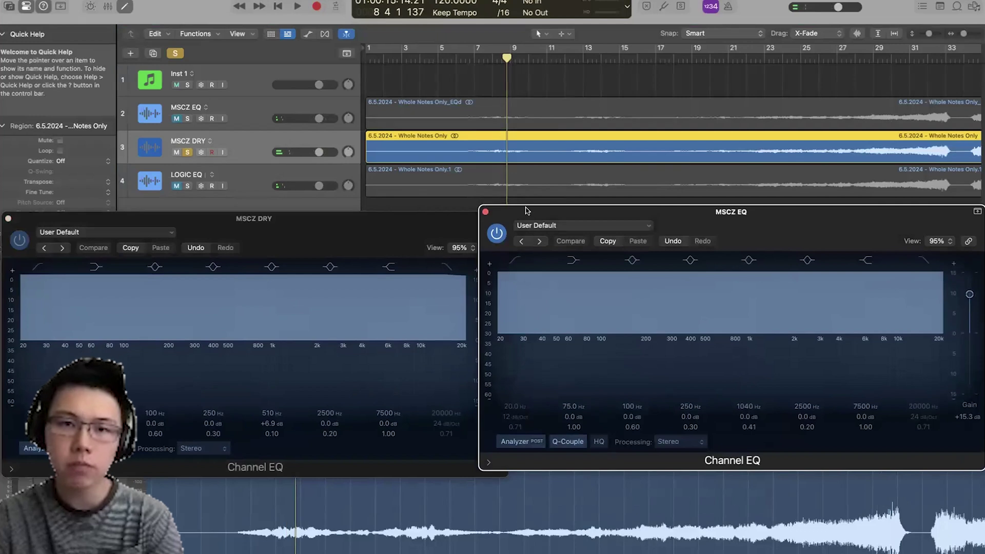
pyautogui.click(260, 116)
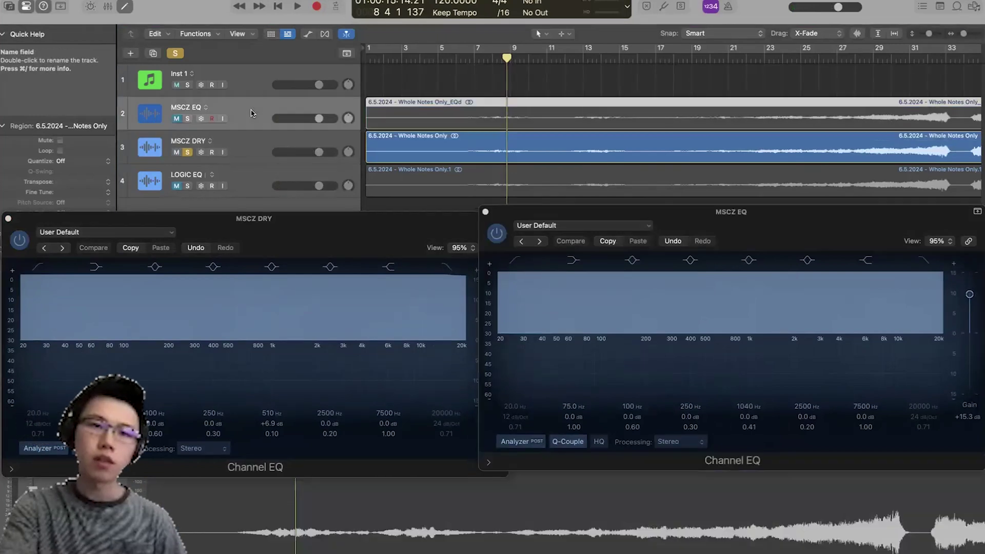
pyautogui.click(260, 154)
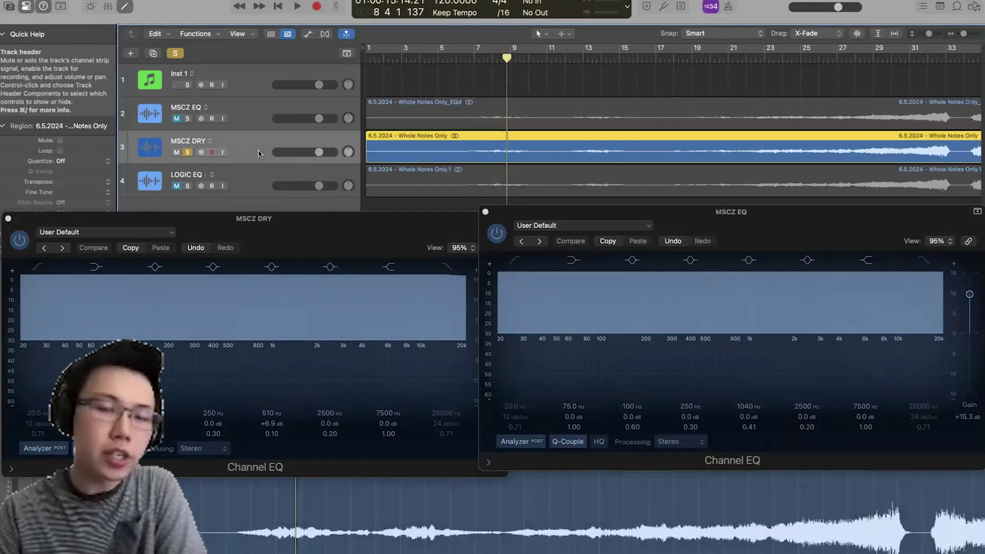
pyautogui.click(256, 185)
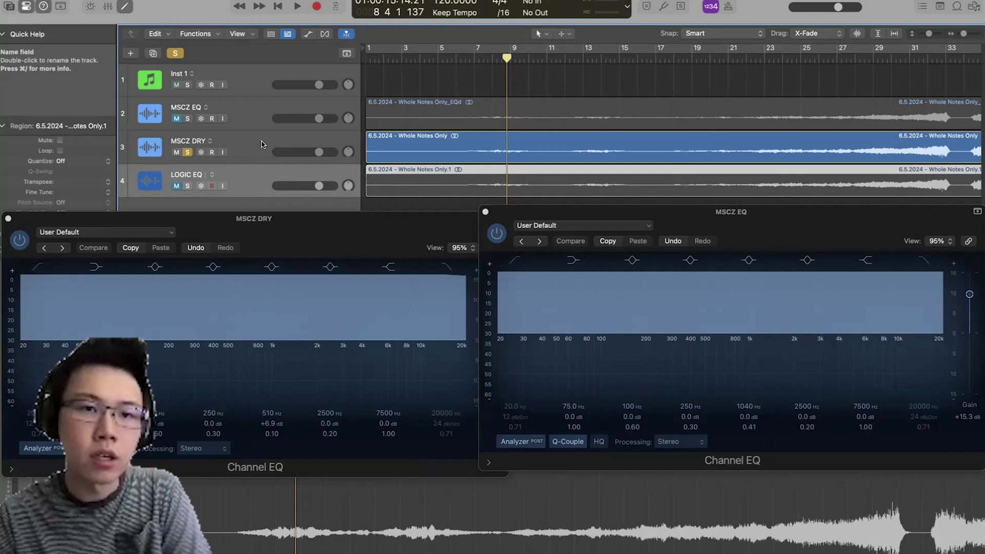
# Step: Turn off solo on the MSCZ DRY track and play the project with bars 7 to 10 looping
pyautogui.click(512, 133)
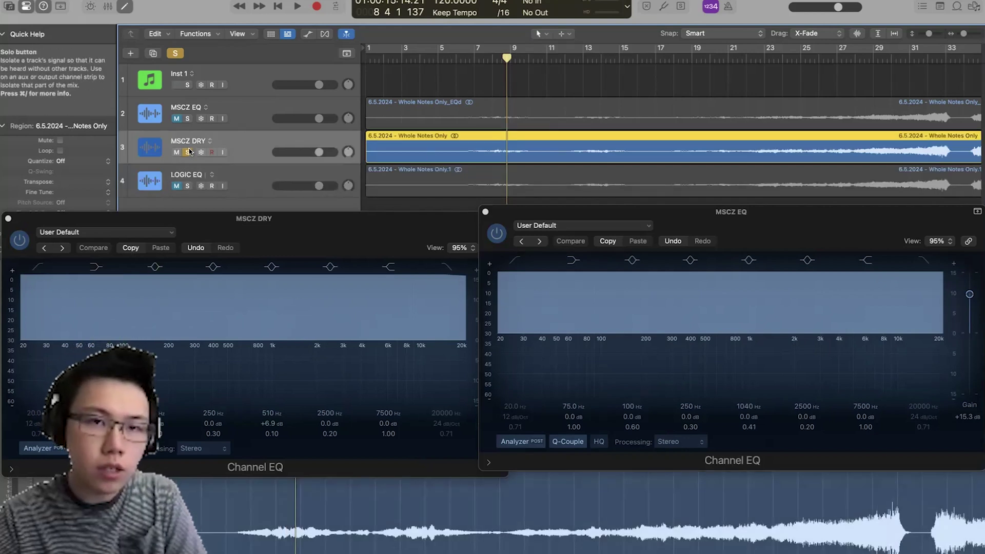
pyautogui.hotkey('ctrl', 's')
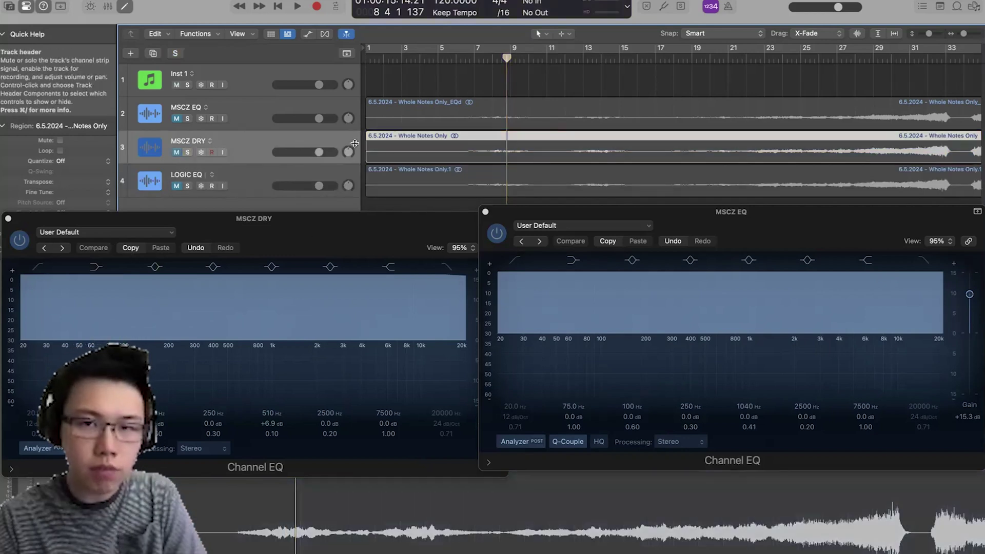
pyautogui.click(485, 74)
pyautogui.press('space')
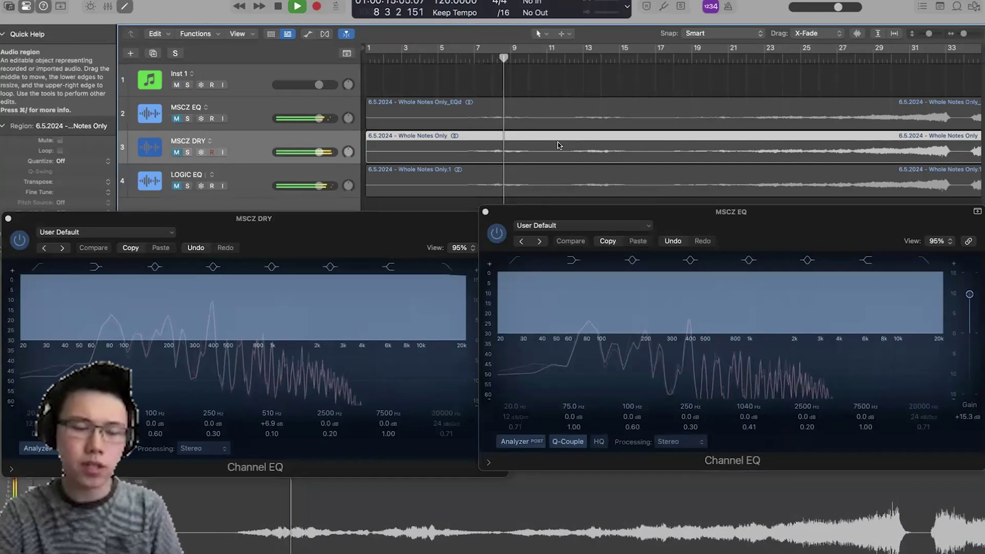
pyautogui.press('c')
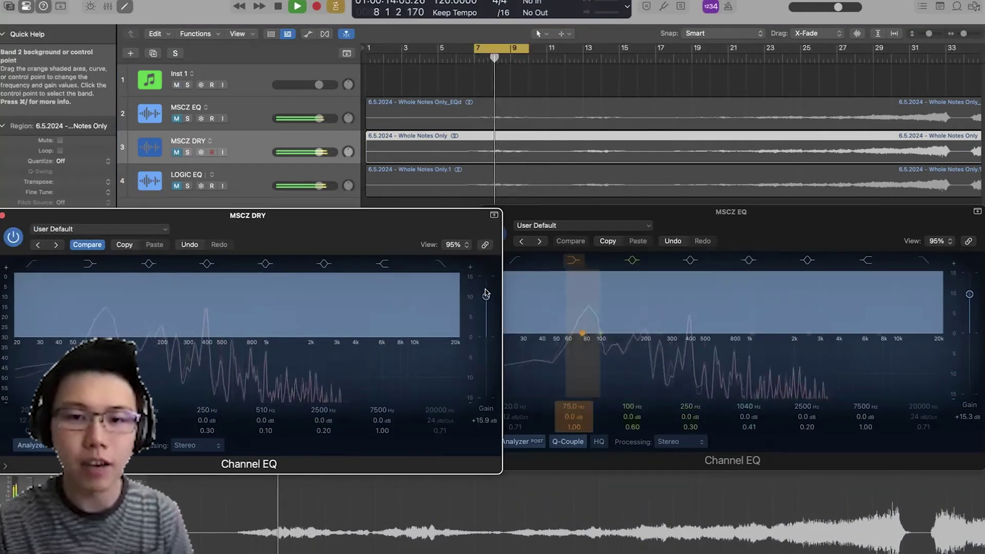
# Step: Raise the master gain of both the MSCZ DRY and MSCZ EQ Channel EQs to +24.0 dB
pyautogui.moveTo(486, 297)
pyautogui.mouseDown()
pyautogui.moveTo(485, 337)
pyautogui.moveTo(485, 298)
pyautogui.mouseUp()
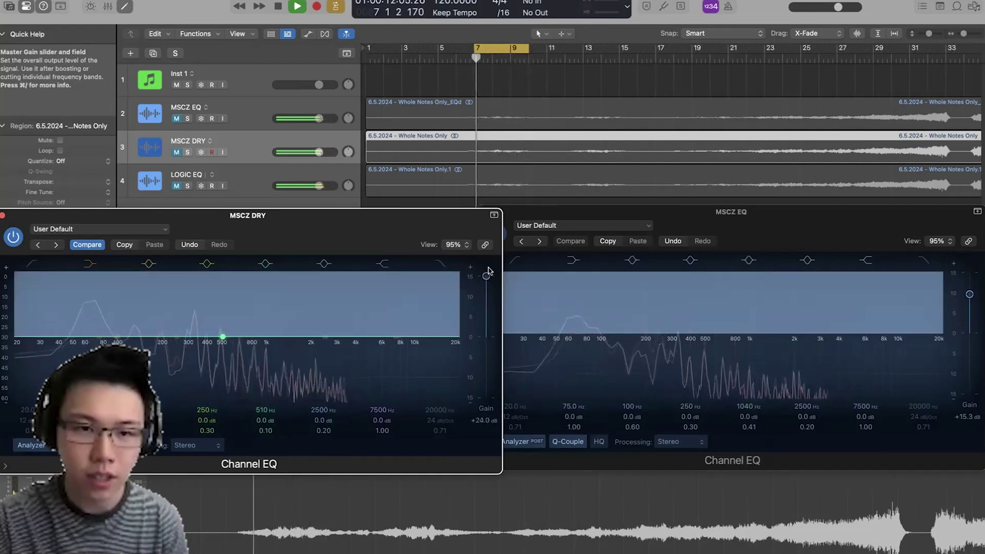
pyautogui.moveTo(969, 294); pyautogui.dragTo(967, 269)
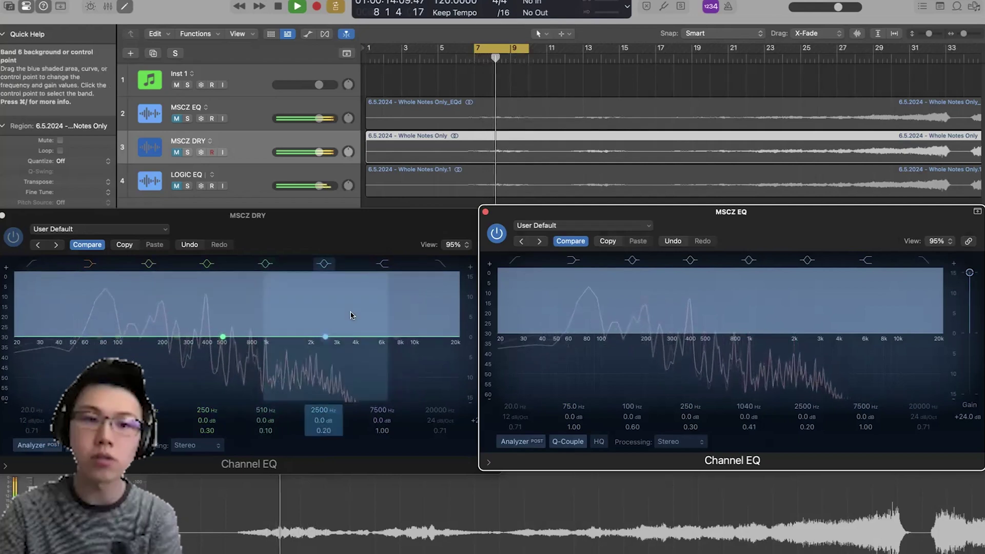
pyautogui.moveTo(223, 339); pyautogui.dragTo(221, 337)
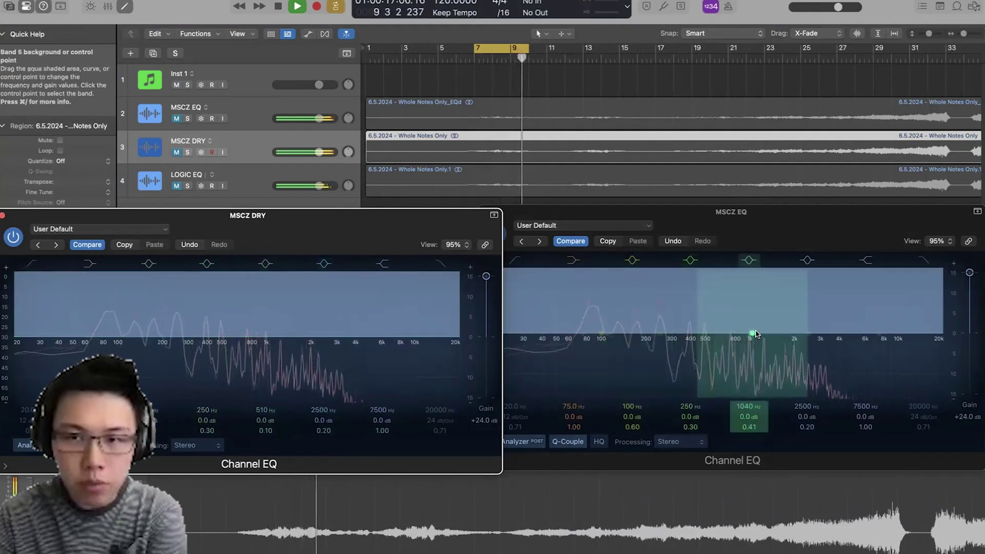
# Step: Move band 5 of the MSCZ EQ Channel EQ to about 460 Hz and cut it to -23.9 dB with a Q of 0.64
pyautogui.moveTo(756, 334); pyautogui.dragTo(710, 335)
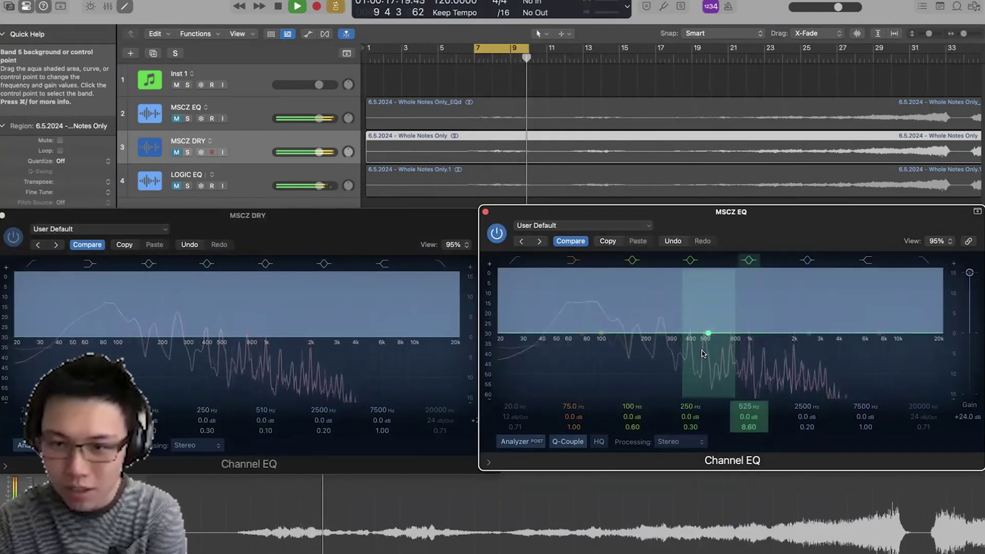
pyautogui.moveTo(710, 335); pyautogui.dragTo(713, 142)
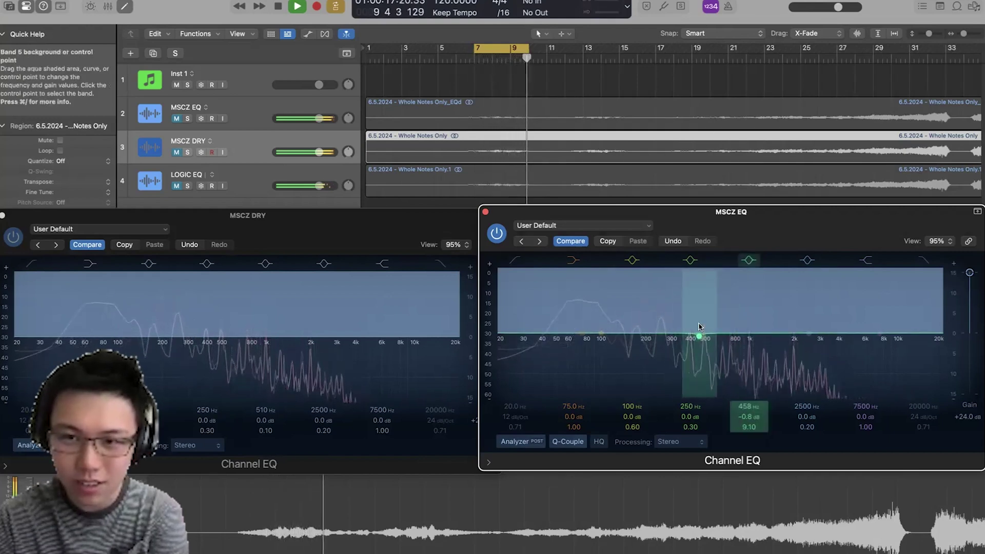
pyautogui.scroll(-5, 699, 327)
pyautogui.moveTo(700, 332); pyautogui.dragTo(701, 404)
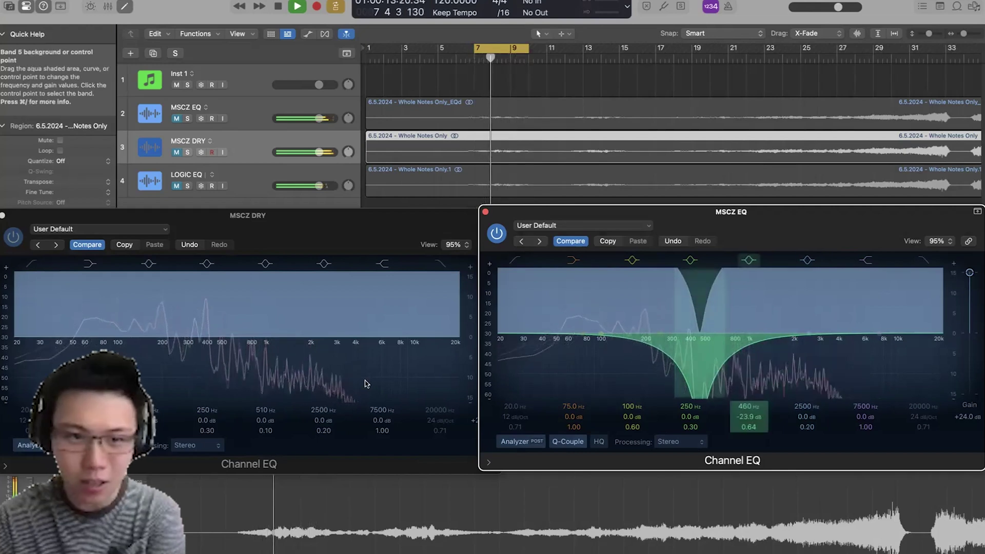
# Step: Swing MSCZ EQ band 5 up to a +13.5 dB boost near 418 Hz and back down to a -3.5 dB cut at 414 Hz
pyautogui.moveTo(702, 307); pyautogui.dragTo(701, 276)
pyautogui.moveTo(701, 345); pyautogui.dragTo(697, 330)
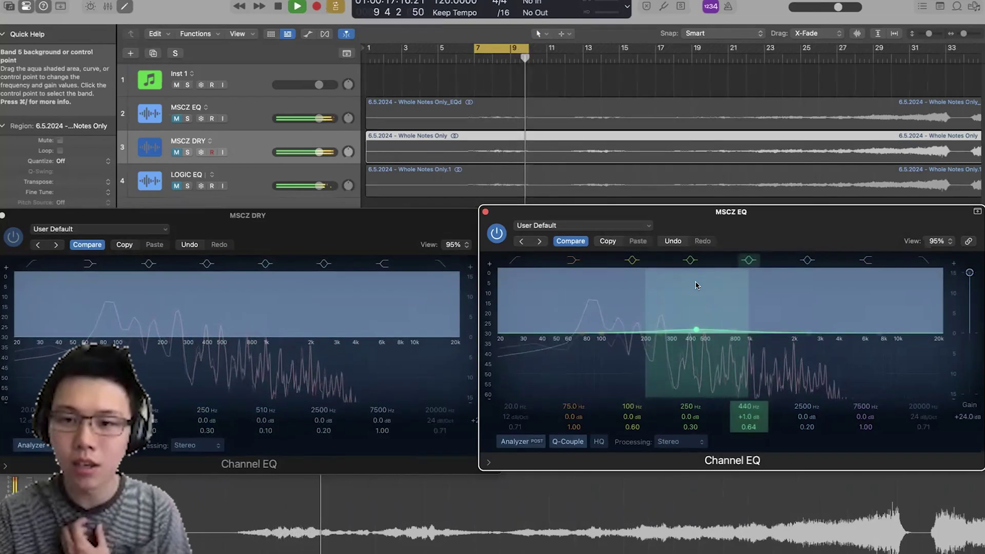
pyautogui.moveTo(695, 272); pyautogui.dragTo(696, 261)
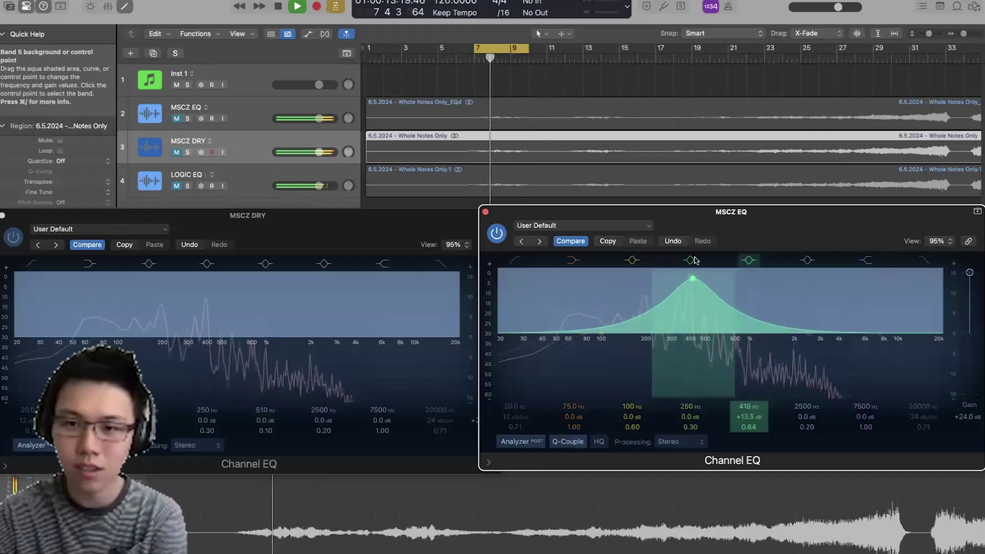
pyautogui.moveTo(695, 260); pyautogui.dragTo(696, 348)
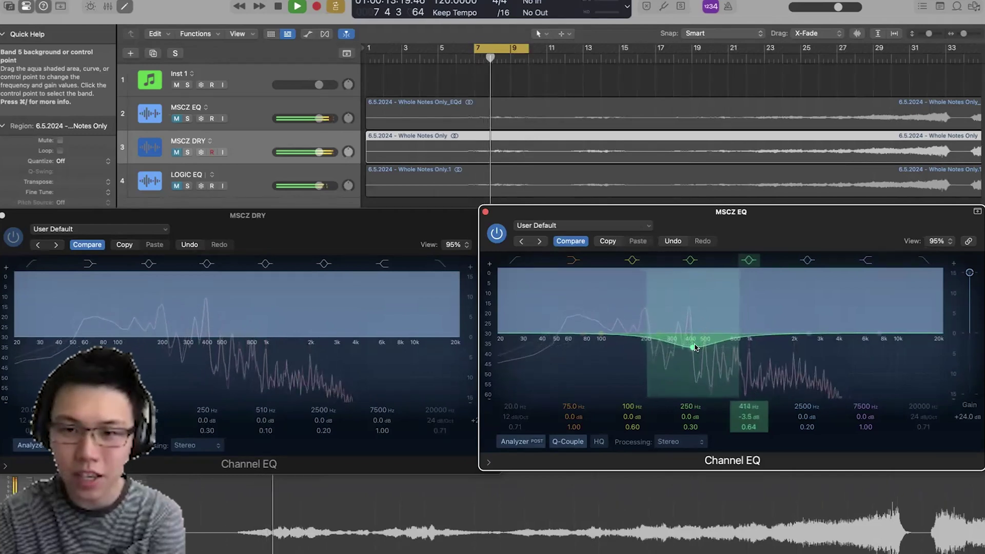
# Step: Try different widths on the MSCZ EQ band 5 cut, from a Q of 0.10 to 0.64, at 416 Hz and -4.1 dB
pyautogui.scroll(-5, 695, 354)
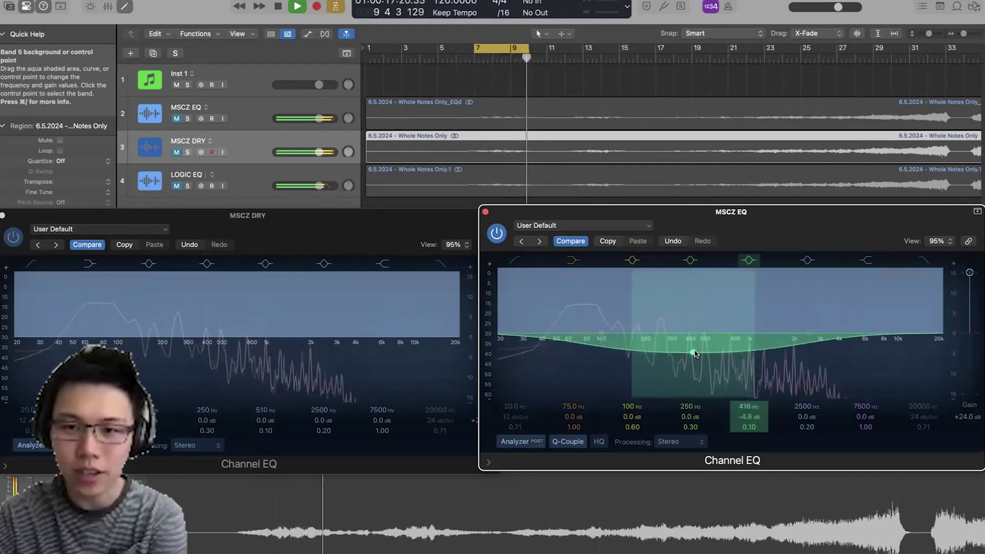
pyautogui.scroll(10, 695, 353)
pyautogui.scroll(-7, 696, 351)
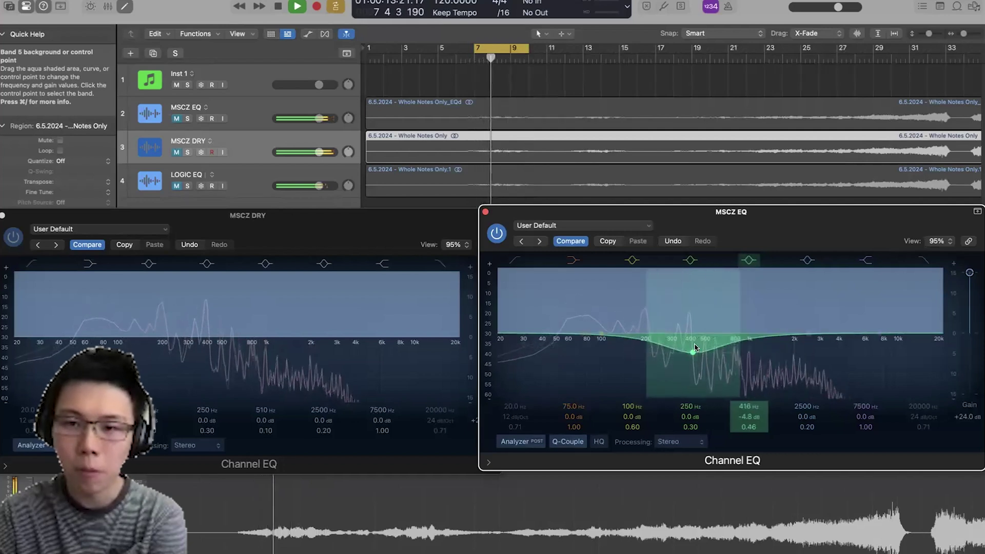
pyautogui.moveTo(696, 337); pyautogui.dragTo(696, 349)
pyautogui.scroll(2, 695, 349)
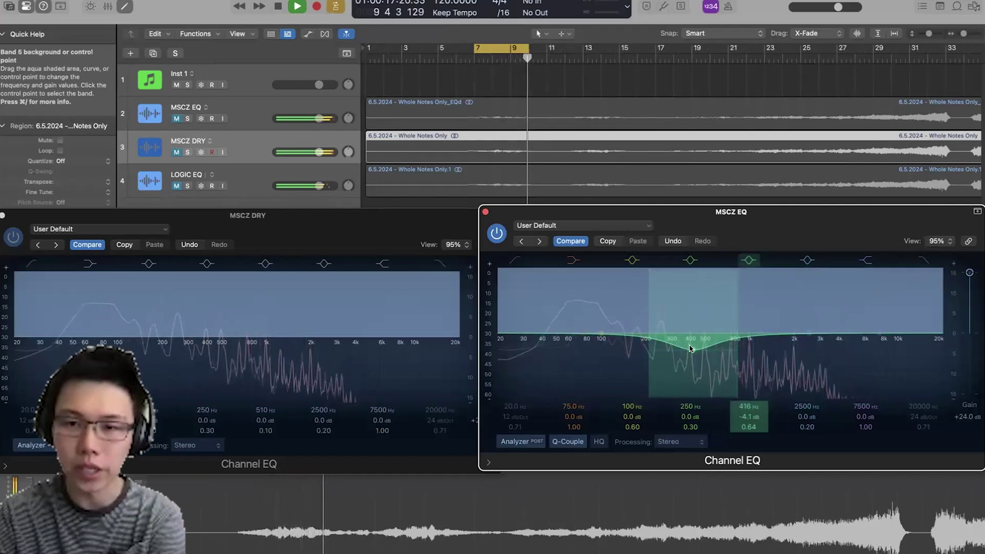
# Step: Narrow MSCZ EQ band 5 to a Q of 76.0, then widen it to 0.48 at 410 Hz with a -3.7 dB cut
pyautogui.scroll(15, 692, 350)
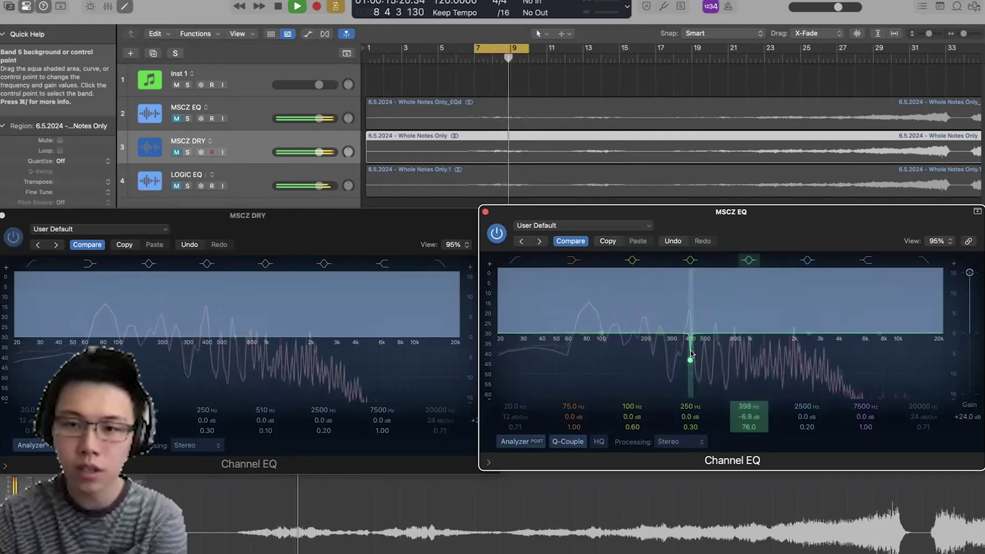
pyautogui.scroll(-20, 693, 353)
pyautogui.scroll(5, 692, 349)
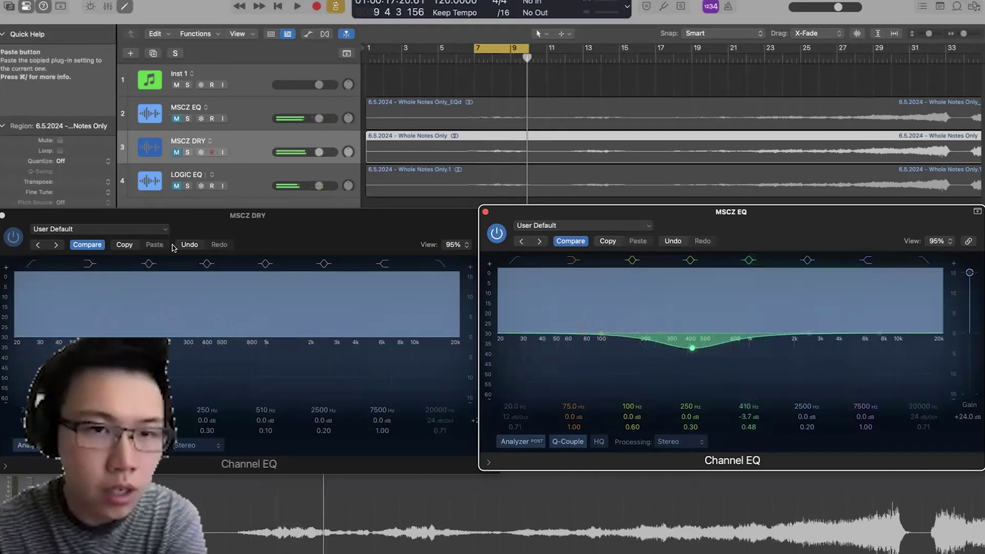
# Step: Solo the MSCZ DRY track and restart the looped playback
pyautogui.click(318, 226)
pyautogui.hotkey('ctrl', 's')
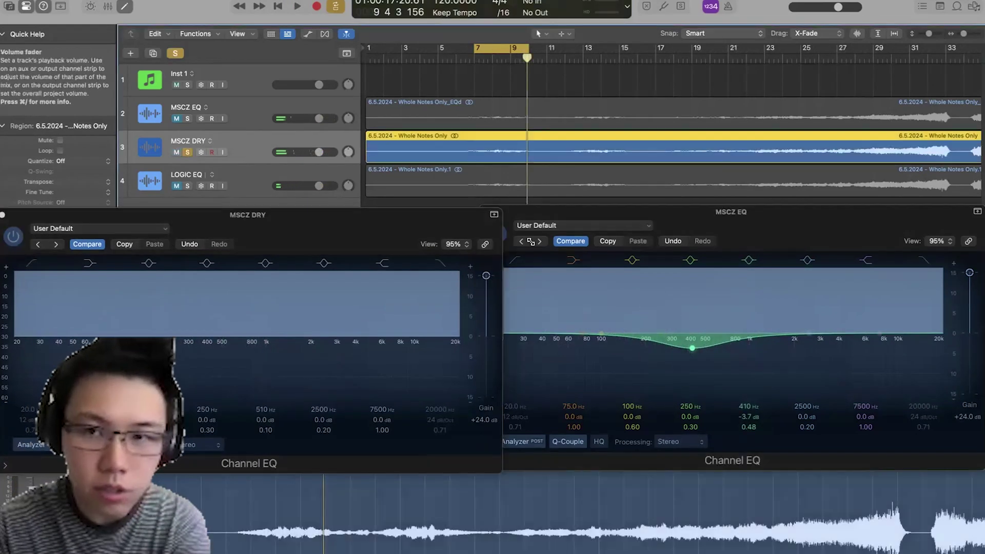
pyautogui.press('space')
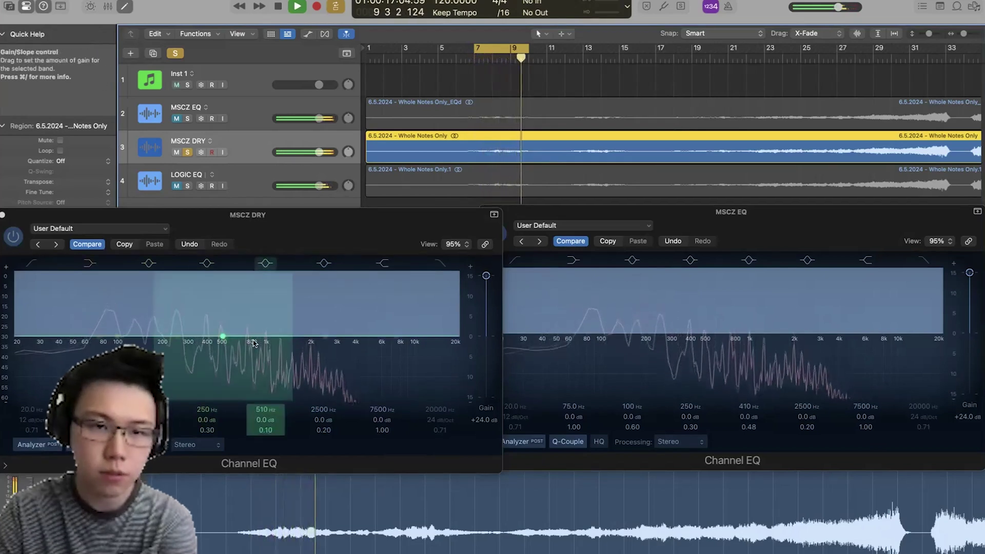
# Step: Narrow band 5 of the MSCZ DRY Channel EQ to a Q of 44.0 and boost it to +22.3 dB at 510 Hz
pyautogui.scroll(10, 228, 343)
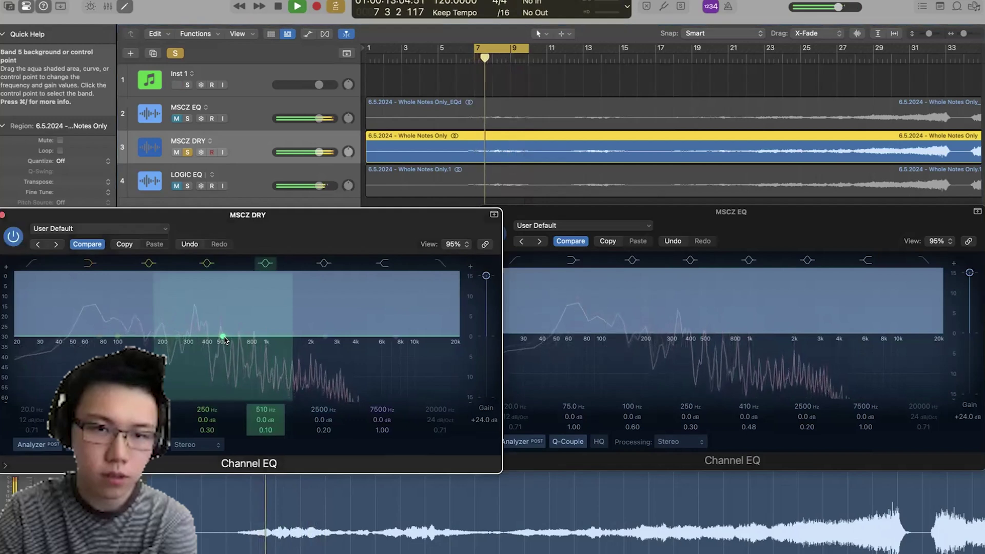
pyautogui.scroll(-4, 224, 339)
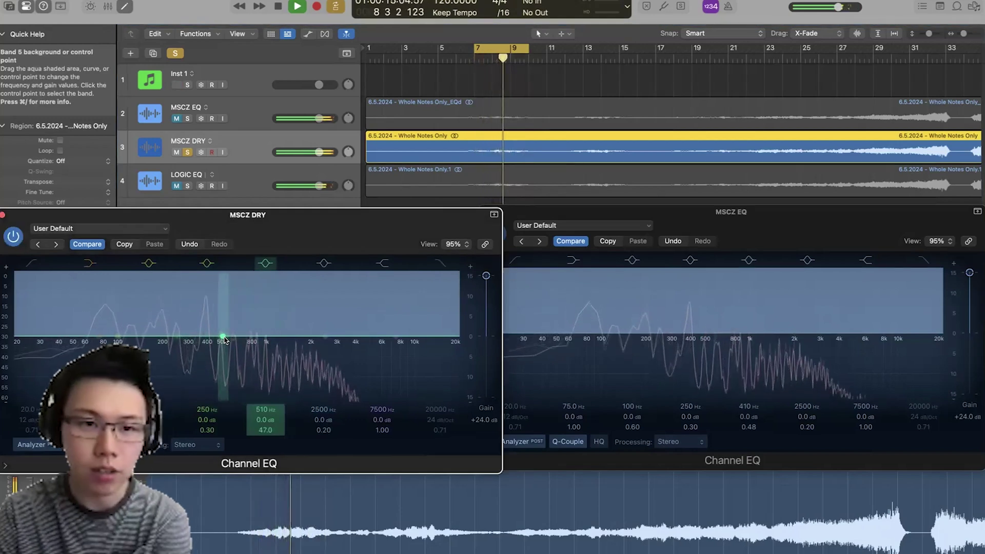
pyautogui.moveTo(224, 339); pyautogui.dragTo(224, 222)
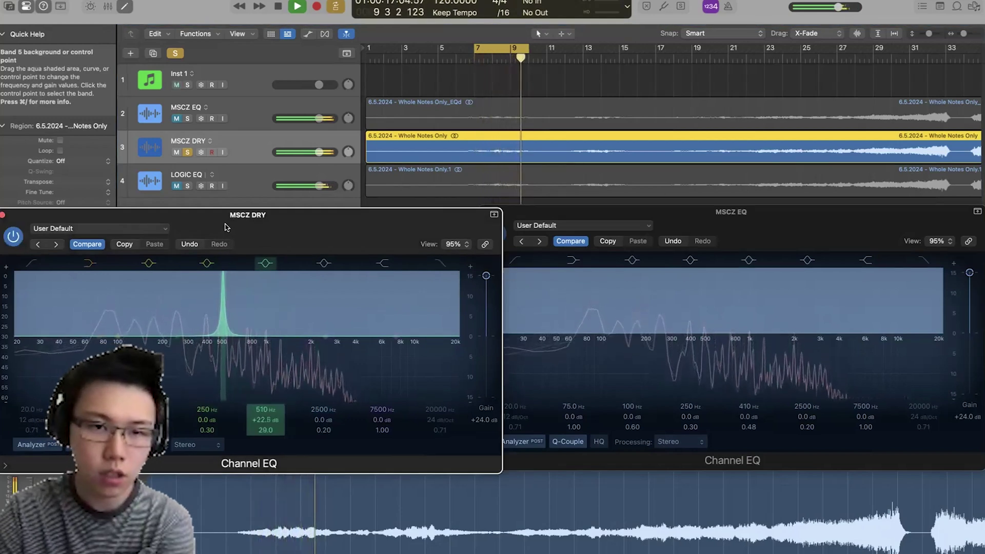
pyautogui.scroll(5, 222, 308)
pyautogui.scroll(-3, 225, 337)
pyautogui.scroll(-3, 228, 335)
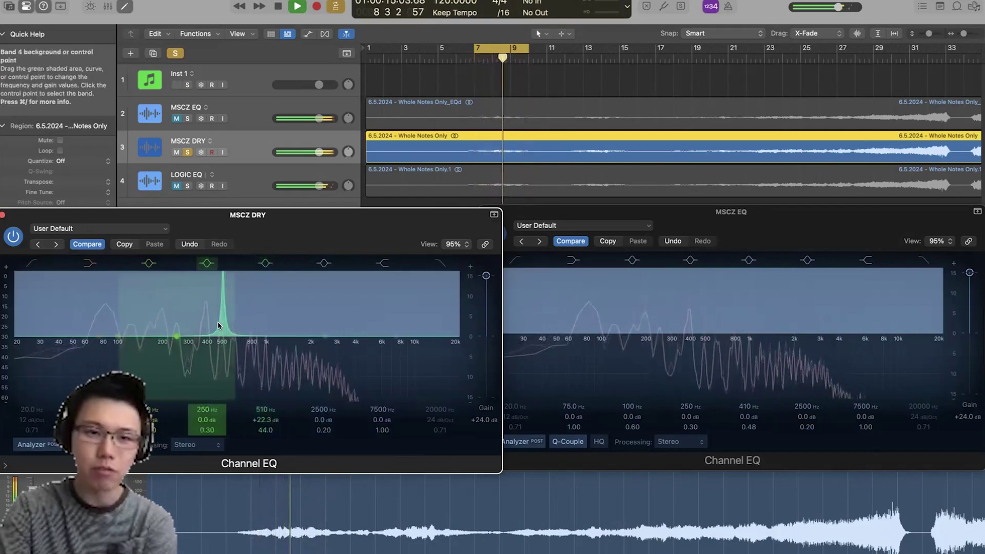
pyautogui.scroll(3, 223, 328)
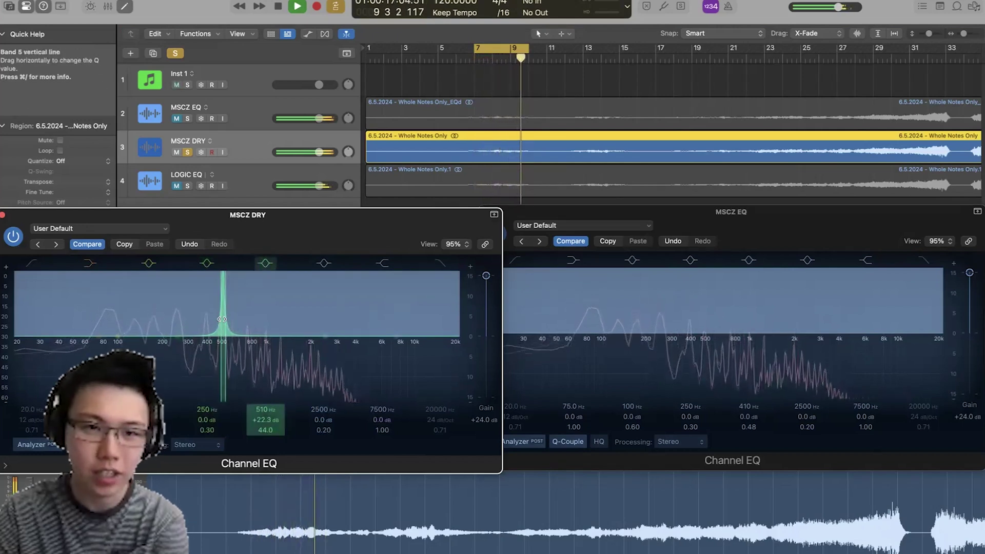
# Step: Soften MSCZ DRY band 5 to a wide +1.8 dB boost at 505 Hz with a Q of 0.93, and stop playback
pyautogui.moveTo(224, 317); pyautogui.dragTo(200, 317)
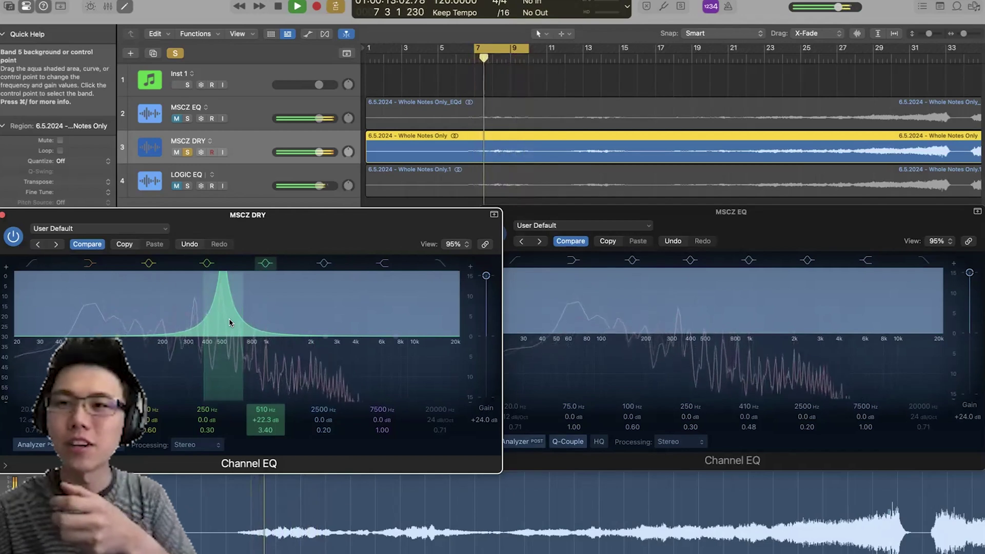
pyautogui.moveTo(243, 316); pyautogui.dragTo(221, 332)
pyautogui.scroll(4, 222, 332)
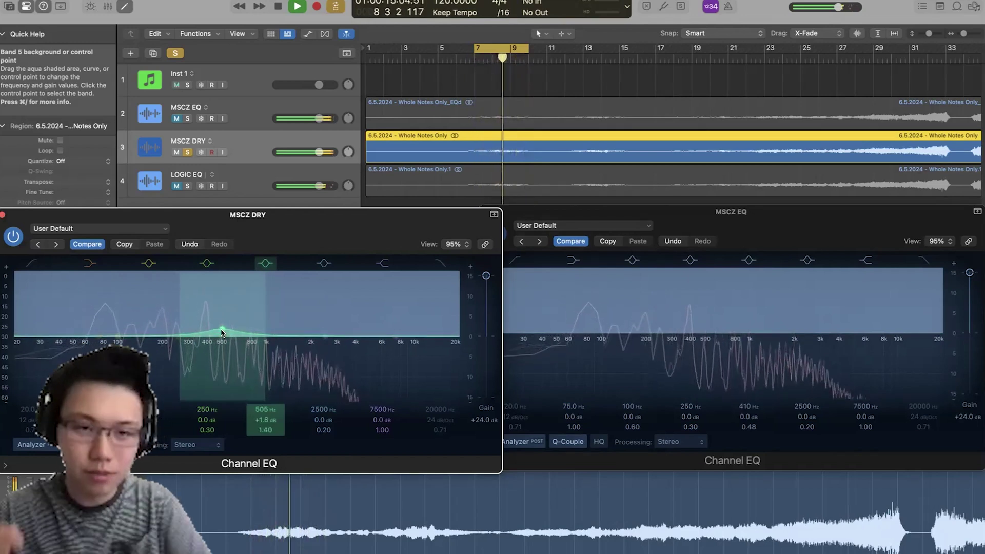
pyautogui.scroll(-3, 221, 333)
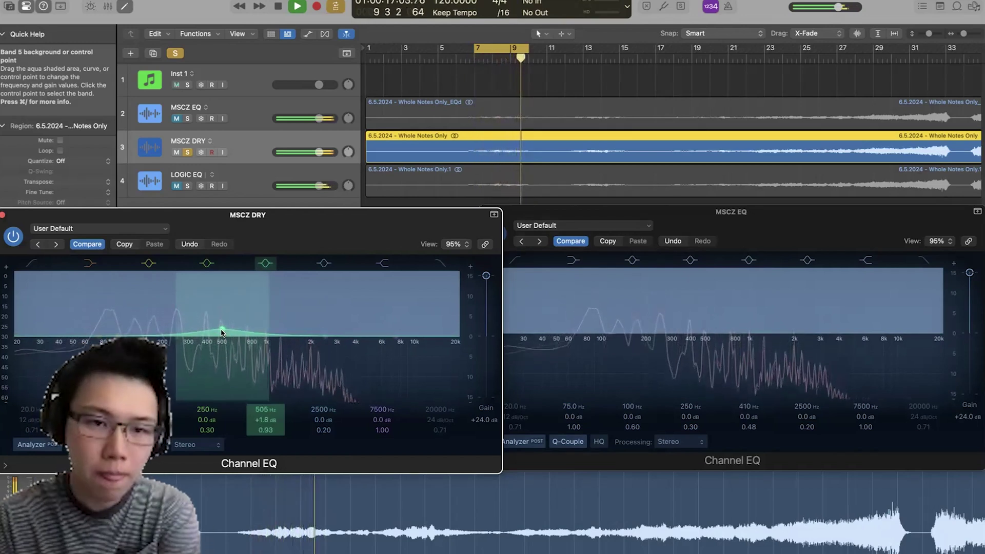
pyautogui.press('space')
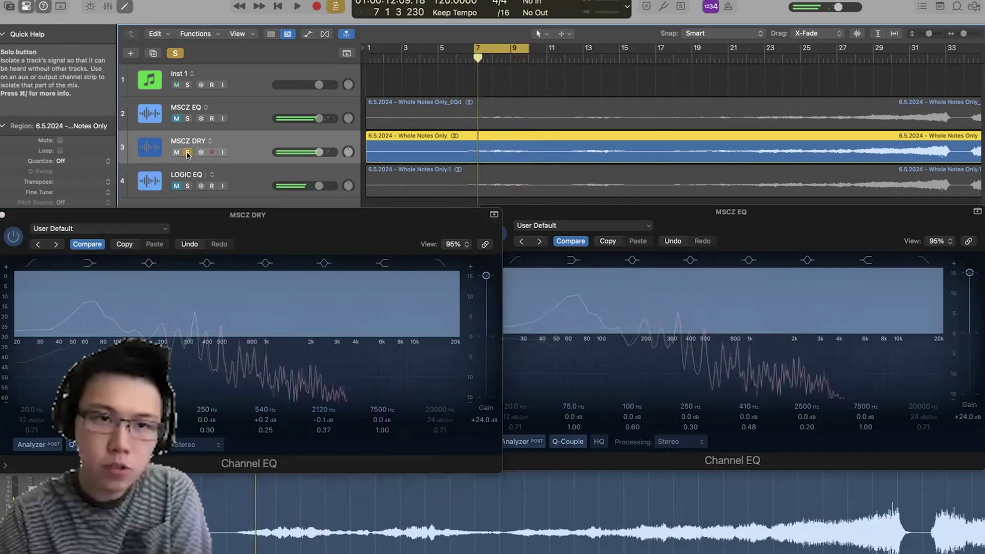
# Step: Solo the LOGIC EQ track instead of MSCZ DRY and close the MSCZ DRY Channel EQ window
pyautogui.click(250, 181)
pyautogui.click(187, 187)
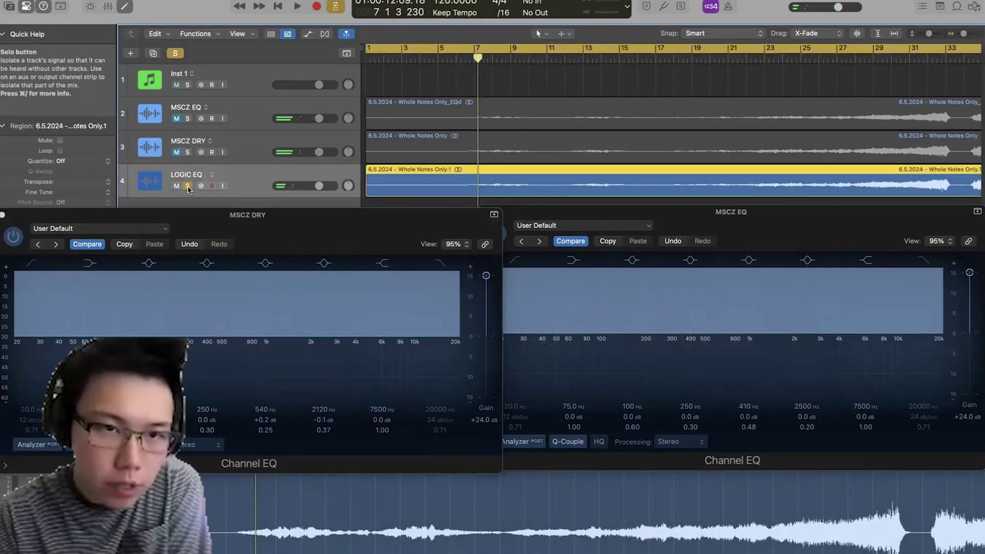
pyautogui.click(3, 214)
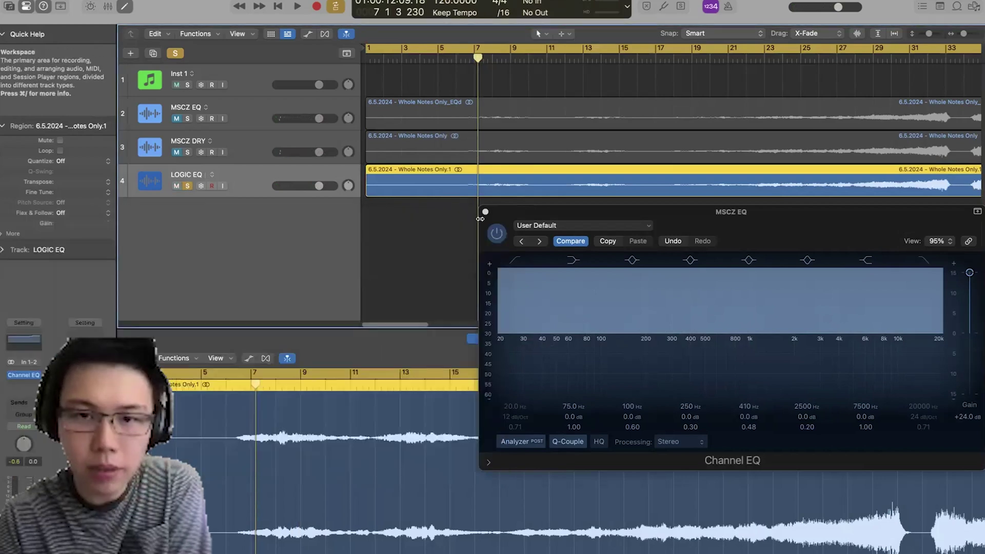
# Step: Close the MSCZ EQ Channel EQ window and open the LOGIC EQ track's Channel EQ, placing its window below the tracks
pyautogui.click(486, 212)
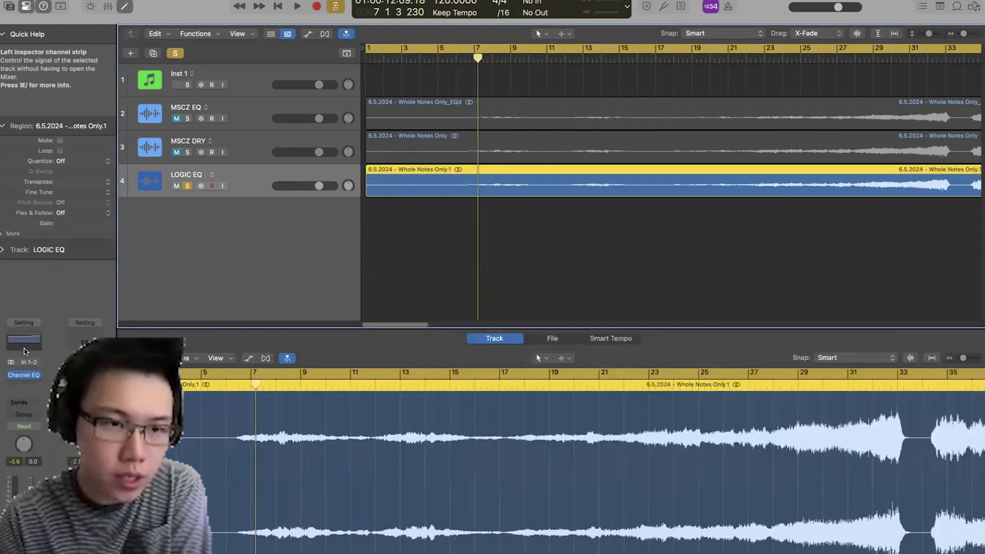
pyautogui.click(85, 341)
pyautogui.moveTo(568, 132); pyautogui.dragTo(477, 256)
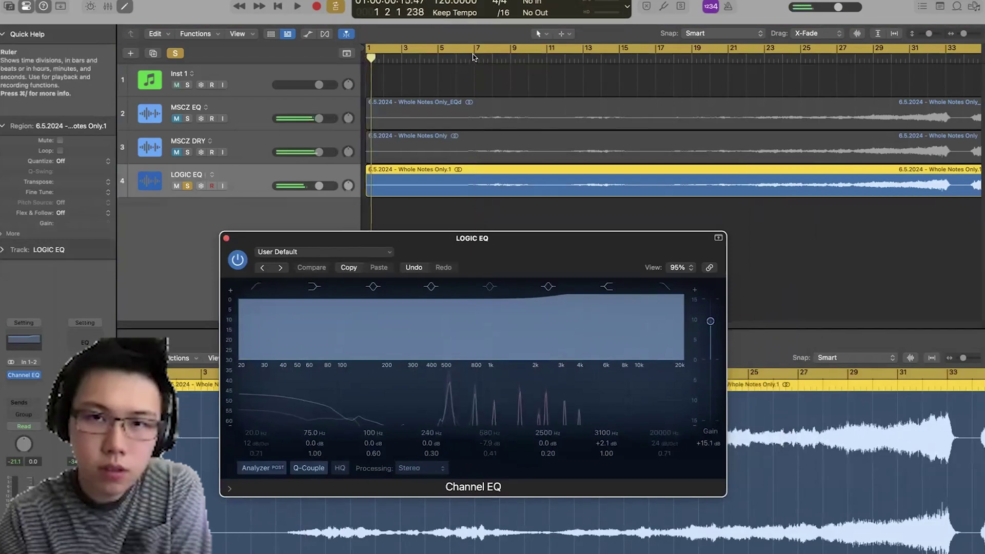
# Step: Set the playback loop from bar 7 to about bar 20 and reposition the LOGIC EQ window slightly higher
pyautogui.click(476, 51)
pyautogui.moveTo(468, 50); pyautogui.dragTo(710, 52)
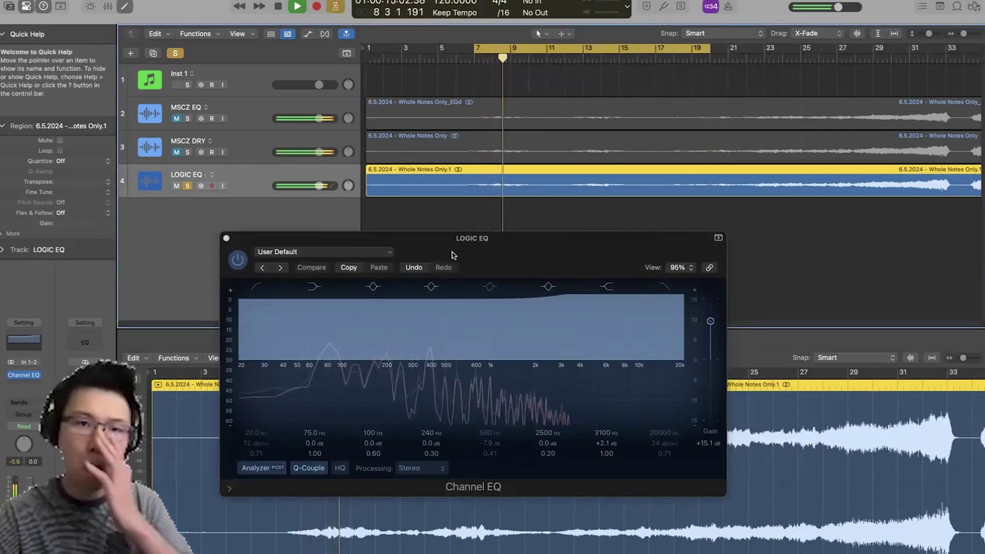
pyautogui.moveTo(30, 496); pyautogui.dragTo(30, 492)
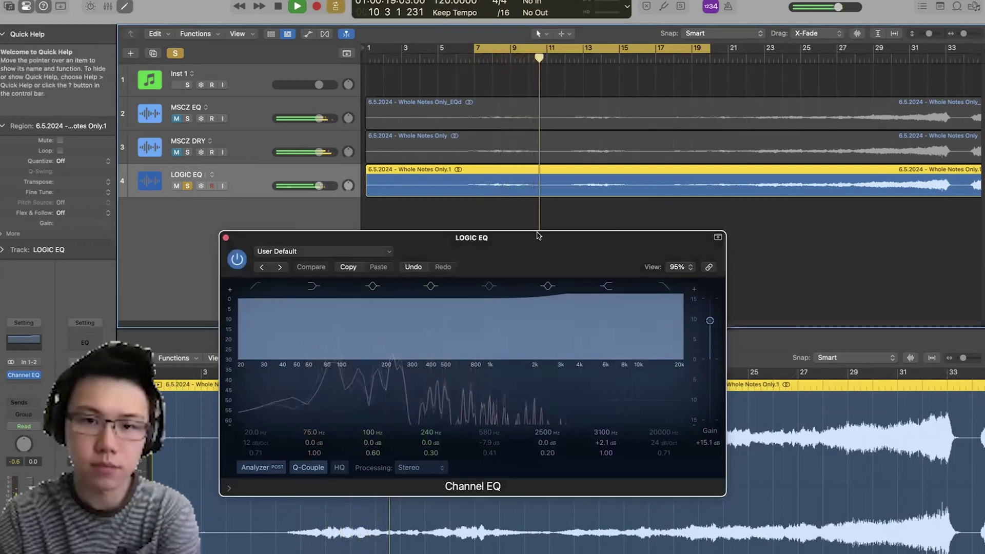
pyautogui.moveTo(544, 239); pyautogui.dragTo(542, 190)
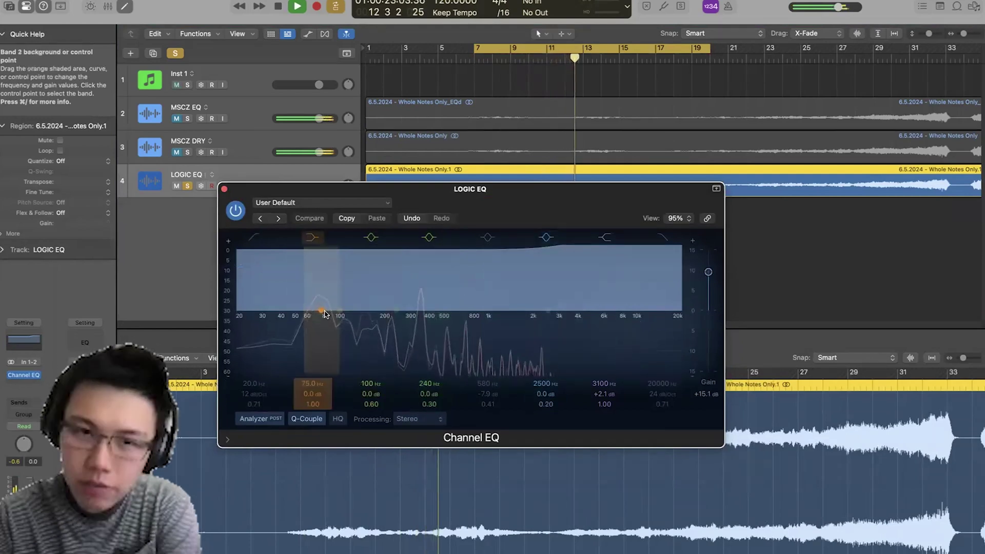
# Step: Set LOGIC EQ band 3 to -0.2 dB at 144 Hz and band 6 to -3.5 dB at 406 Hz, then stop playback
pyautogui.moveTo(348, 312)
pyautogui.mouseDown()
pyautogui.moveTo(409, 326)
pyautogui.moveTo(364, 311)
pyautogui.mouseUp()
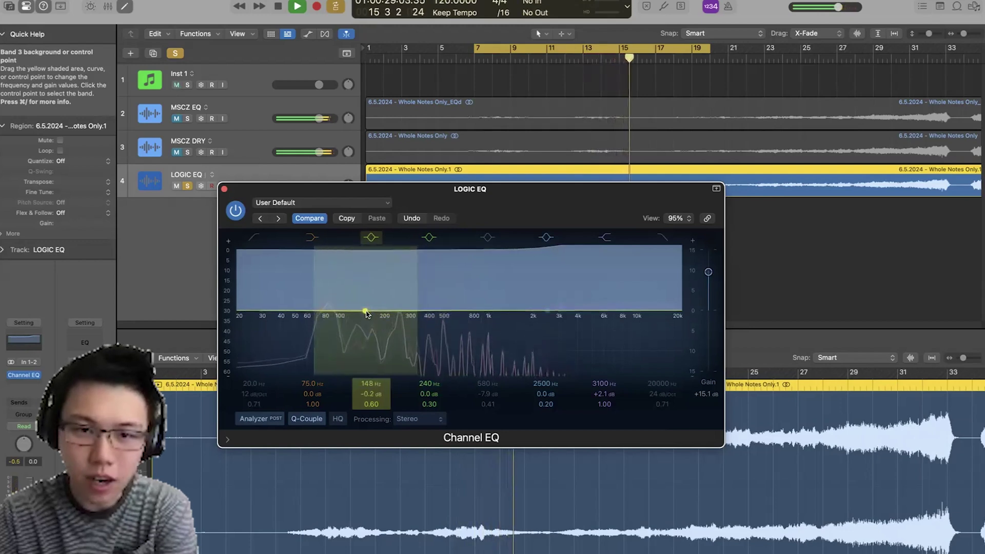
pyautogui.moveTo(548, 315); pyautogui.dragTo(429, 327)
pyautogui.press('space')
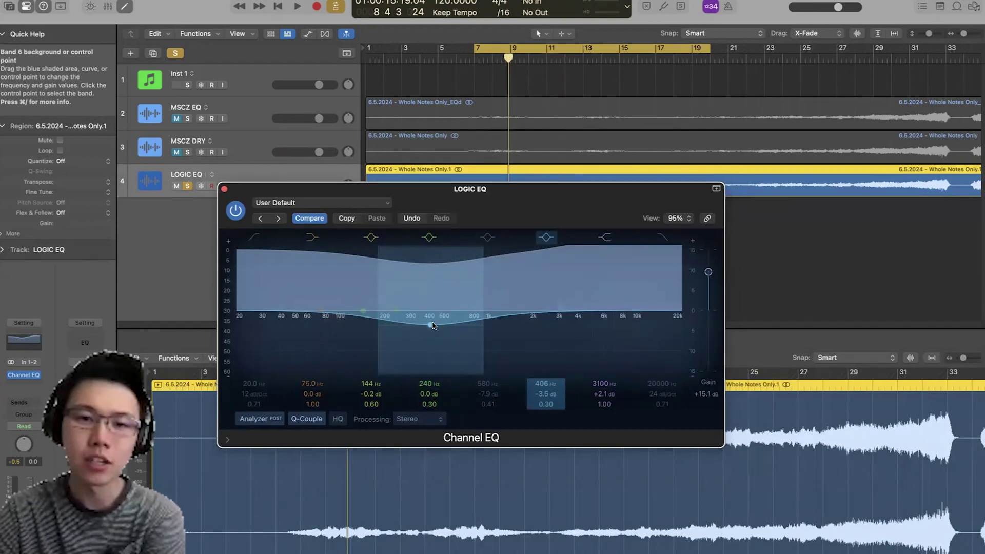
# Step: During looped playback, set LOGIC EQ band 6 to -4.1 dB at 428 Hz with Q 0.37 and band 7 to +4.5 dB at 2460 Hz
pyautogui.press('space')
pyautogui.moveTo(433, 326); pyautogui.dragTo(436, 330)
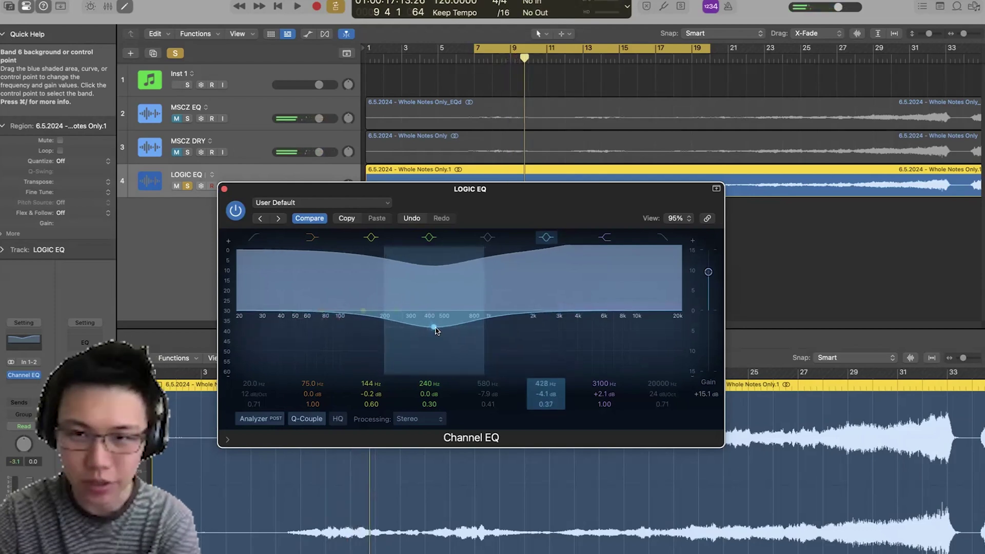
pyautogui.moveTo(570, 308); pyautogui.dragTo(550, 294)
pyautogui.press('space')
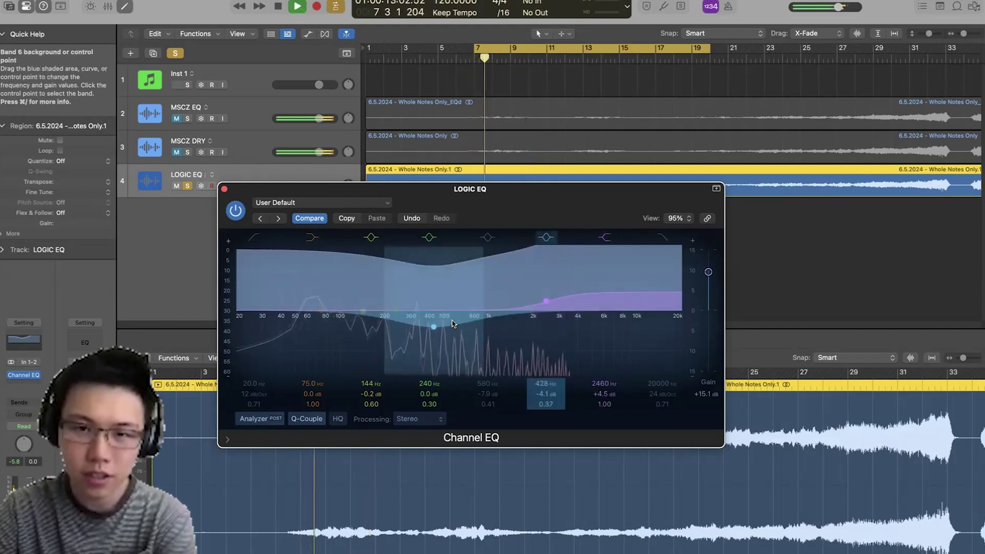
# Step: Cut LOGIC EQ band 3 by 2.6 dB at 208 Hz with Q 0.41 and boost band 2 by 4.6 dB at 84.5 Hz
pyautogui.moveTo(363, 316)
pyautogui.mouseDown()
pyautogui.moveTo(367, 334)
pyautogui.moveTo(397, 340)
pyautogui.moveTo(384, 324)
pyautogui.mouseUp()
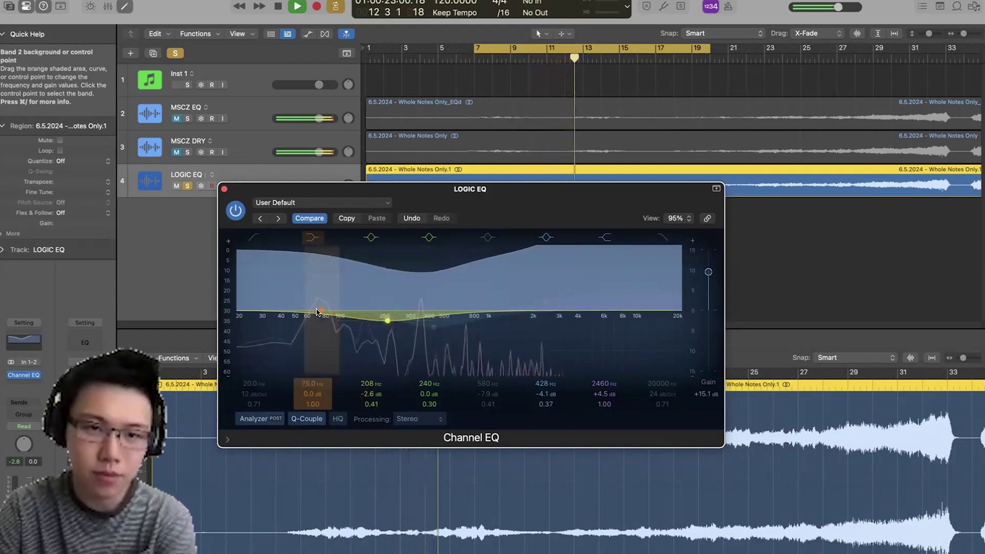
pyautogui.moveTo(318, 306)
pyautogui.mouseDown()
pyautogui.moveTo(321, 277)
pyautogui.moveTo(347, 286)
pyautogui.moveTo(325, 289)
pyautogui.mouseUp()
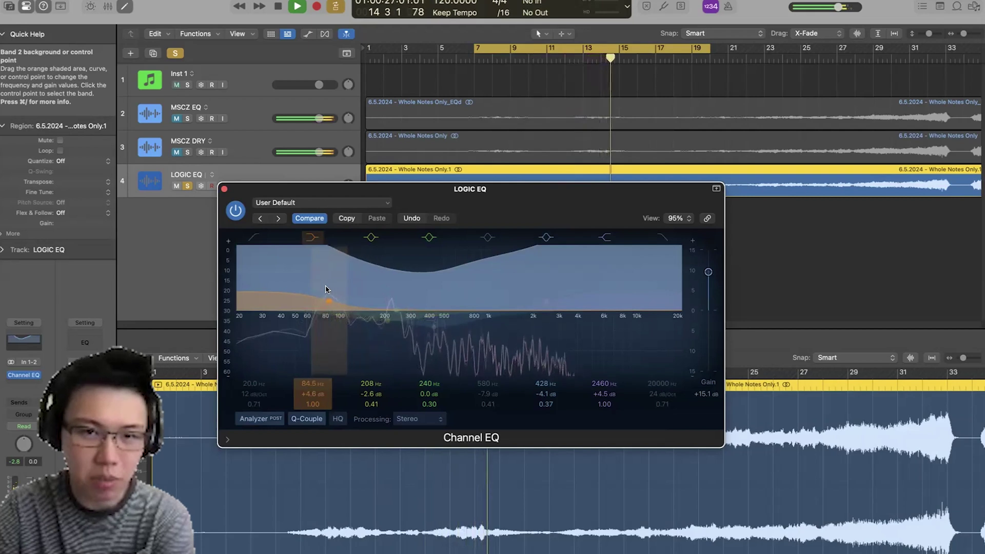